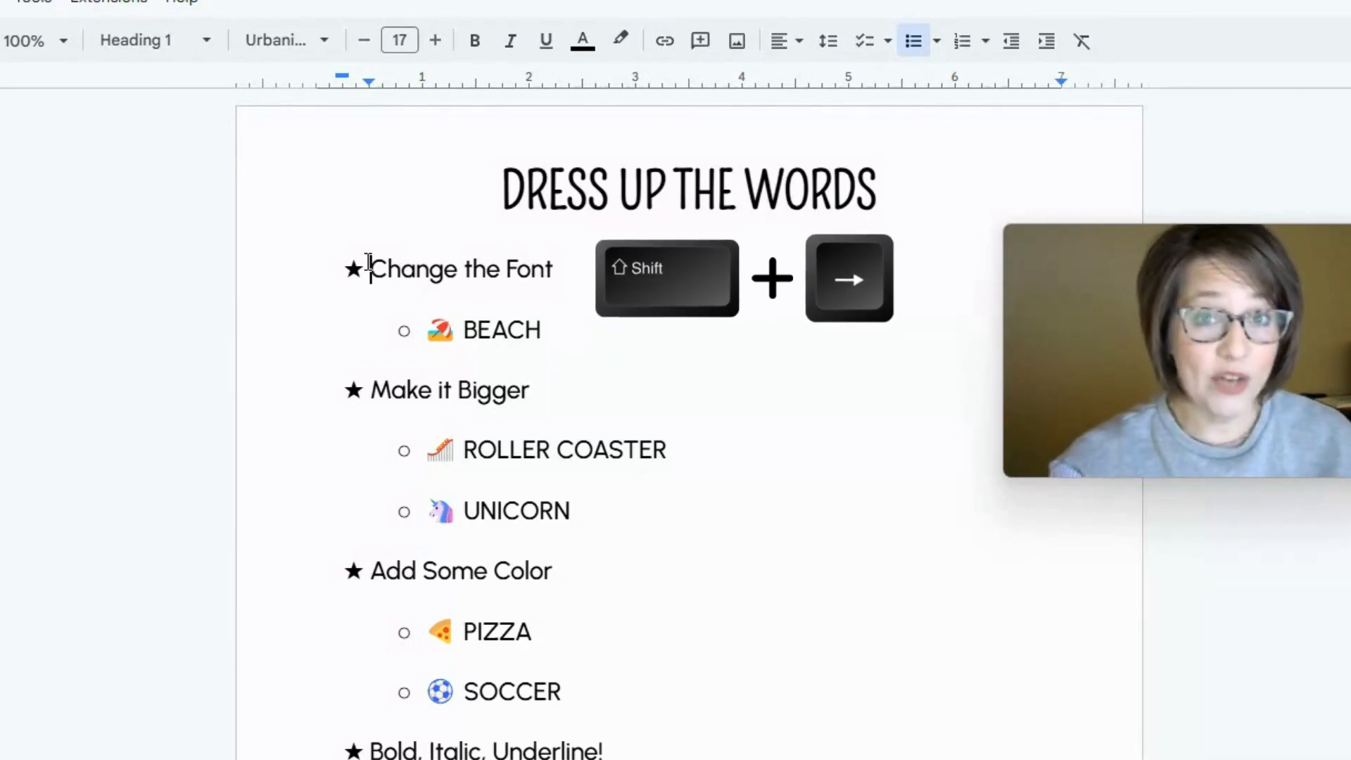
# Step: Select the opening characters of the "Change the Font" line one at a time
pyautogui.hotkey('shift', 'Right')
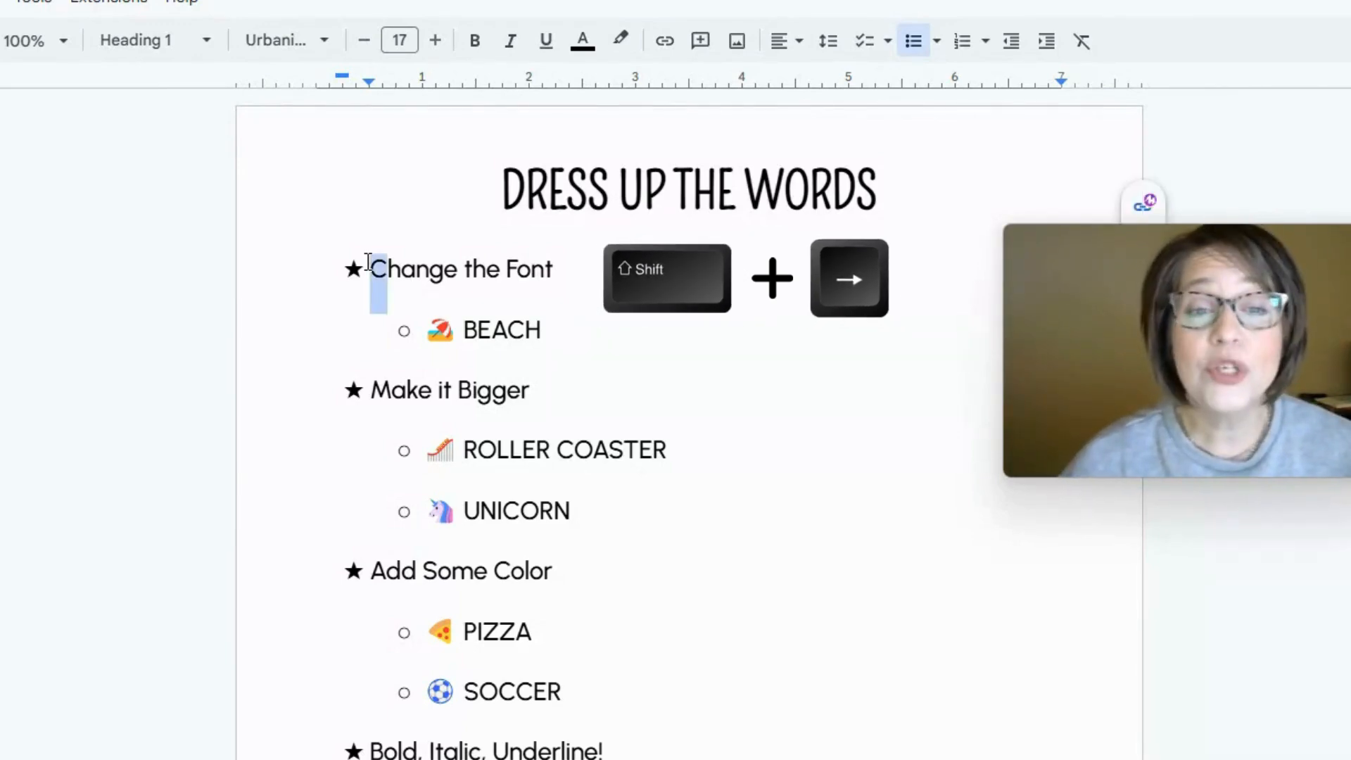
pyautogui.hotkey('shift', 'Right')
pyautogui.hotkey('shift', 'Right')
pyautogui.hotkey('shift', 'Right')
pyautogui.hotkey('shift', 'Right')
pyautogui.hotkey('shift', 'Right')
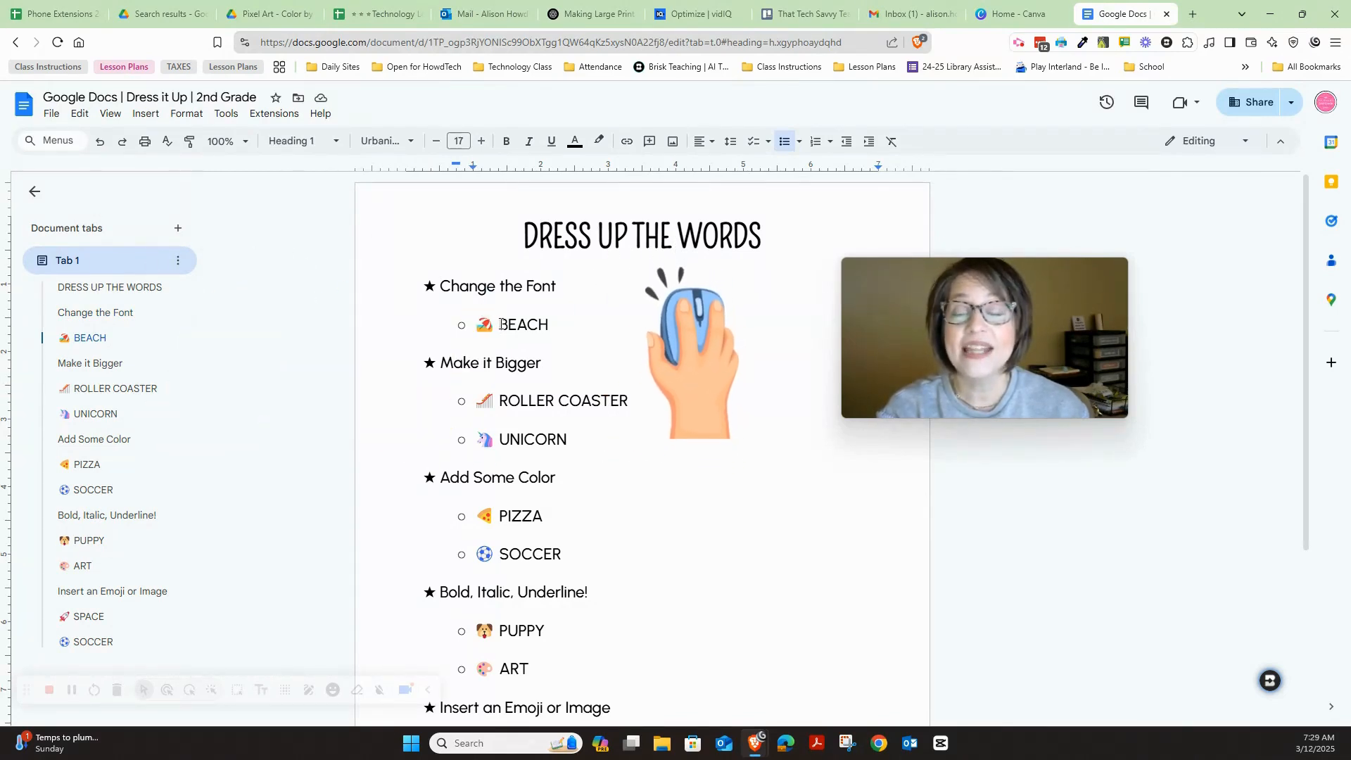
# Step: Change the font of the word BEACH to Wendy One
pyautogui.doubleClick(500, 325)
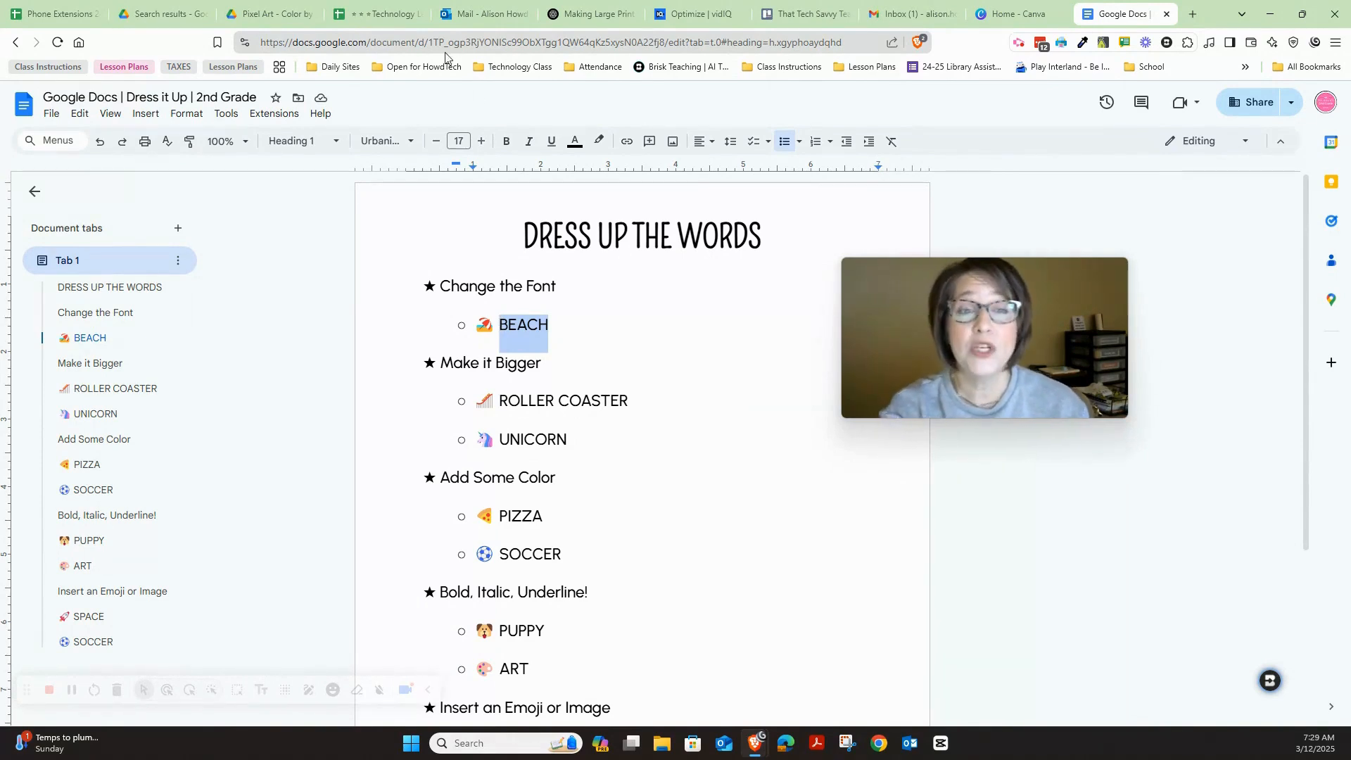
pyautogui.click(381, 143)
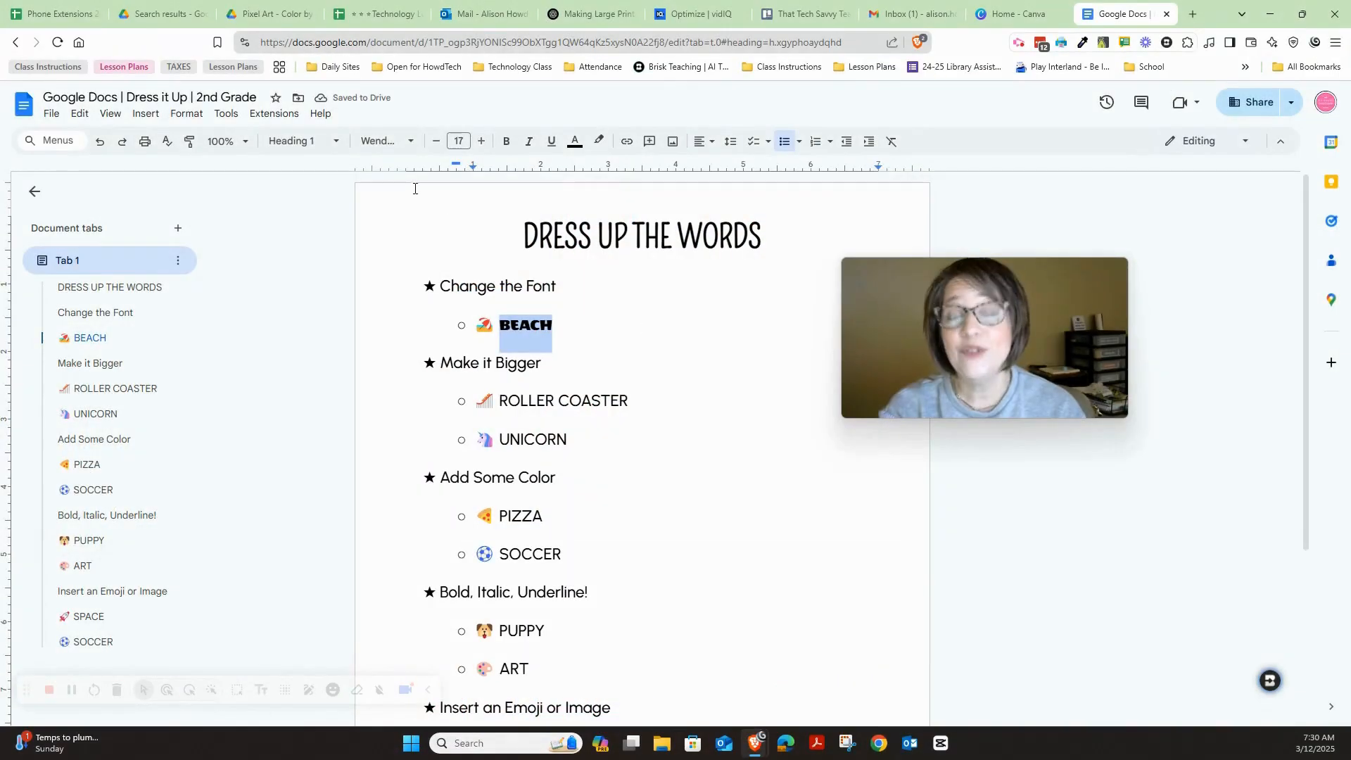
pyautogui.click(394, 142)
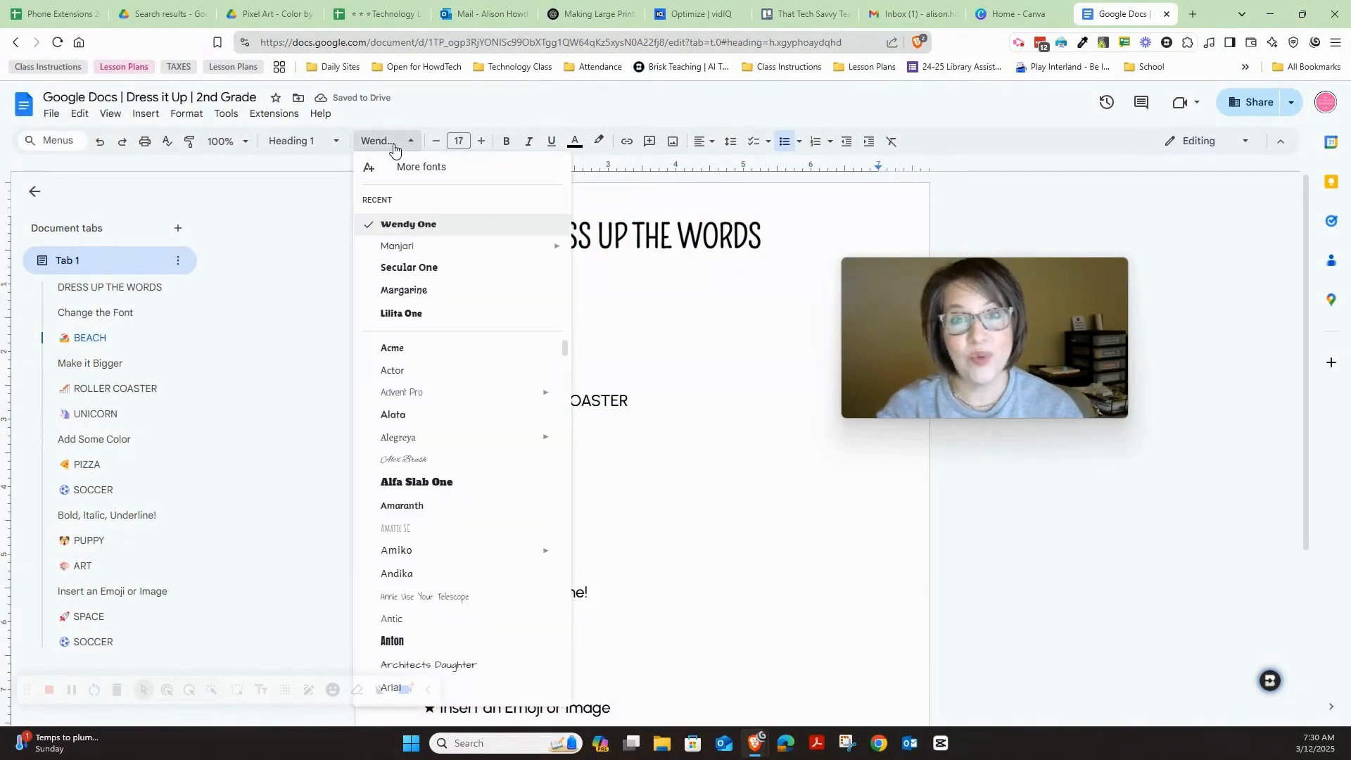
pyautogui.click(654, 288)
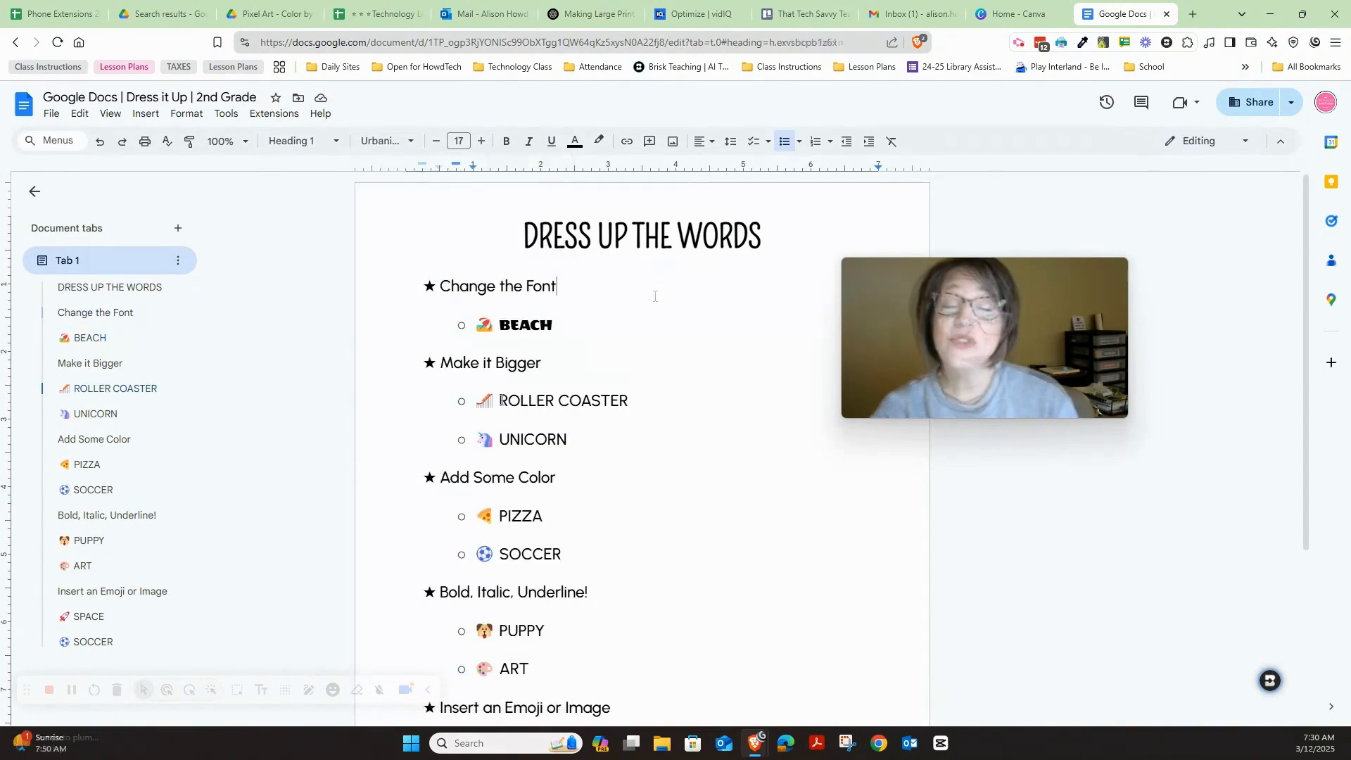
# Step: Increase the font size of the words ROLLER COASTER by 8 points
pyautogui.click(502, 401)
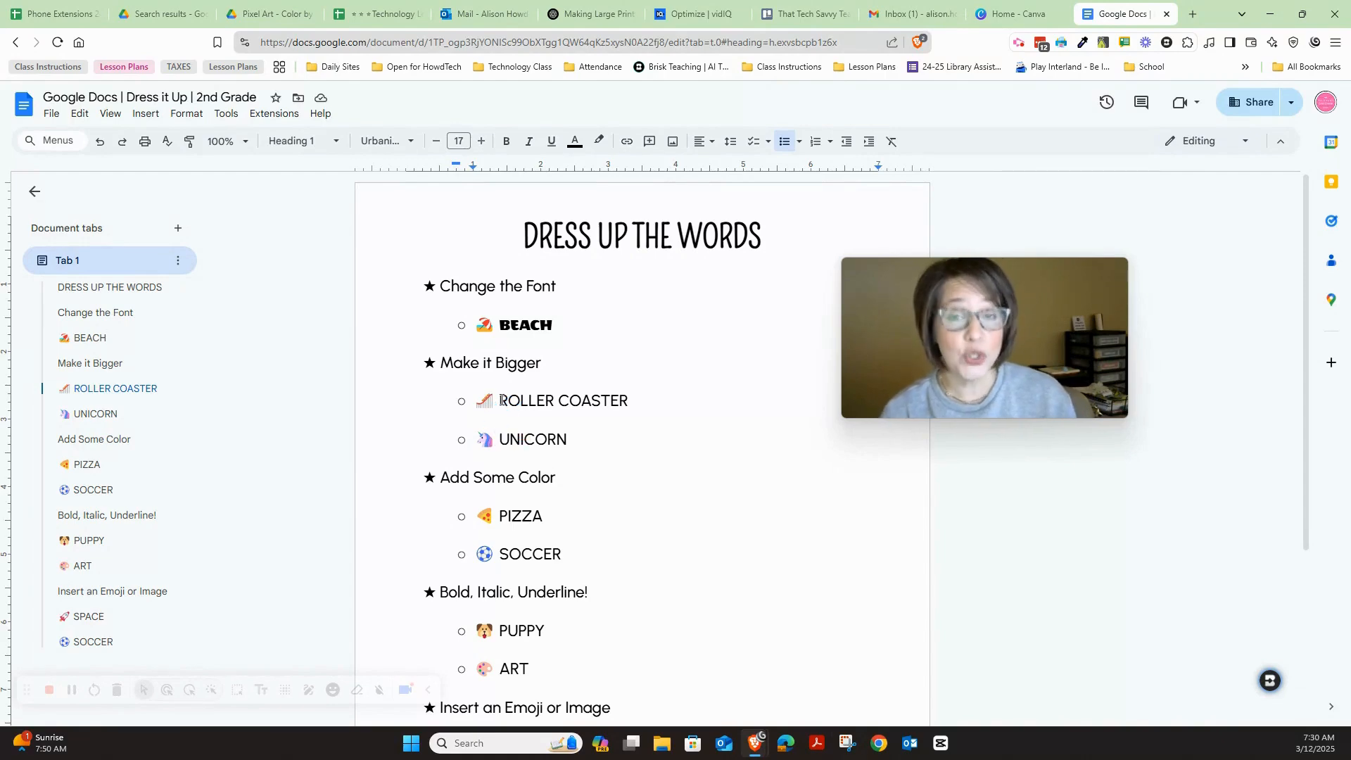
pyautogui.hotkey('shift', 'Right')
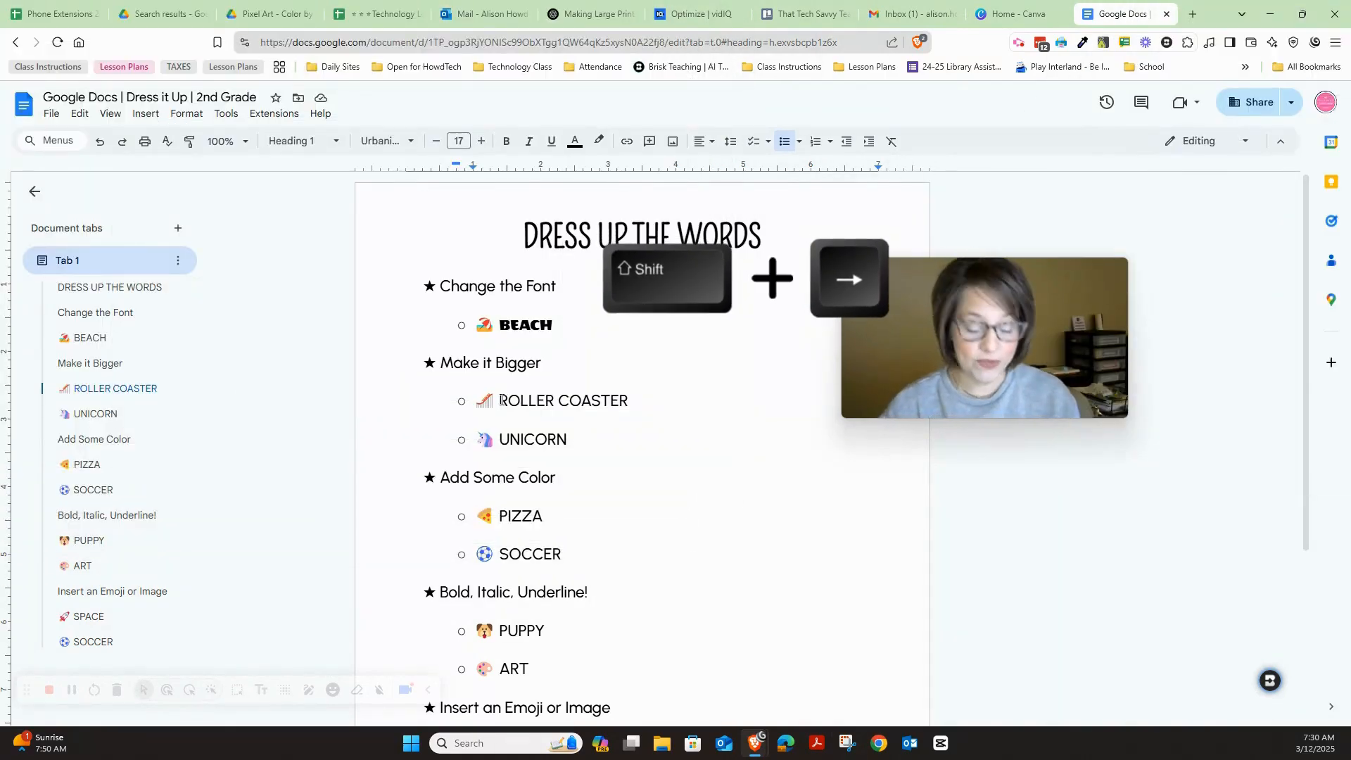
pyautogui.hotkey('shift', 'Right')
pyautogui.hotkey('shift', 'Right')
pyautogui.hotkey('shift', 'Right')
pyautogui.hotkey('shift', 'Right')
pyautogui.hotkey('shift', 'Right')
pyautogui.hotkey('shift', 'Right')
pyautogui.hotkey('shift', 'Right')
pyautogui.hotkey('shift', 'Right')
pyautogui.hotkey('shift', 'Right')
pyautogui.hotkey('shift', 'Right')
pyautogui.hotkey('shift', 'Right')
pyautogui.hotkey('shift', 'Right')
pyautogui.hotkey('shift', 'Right')
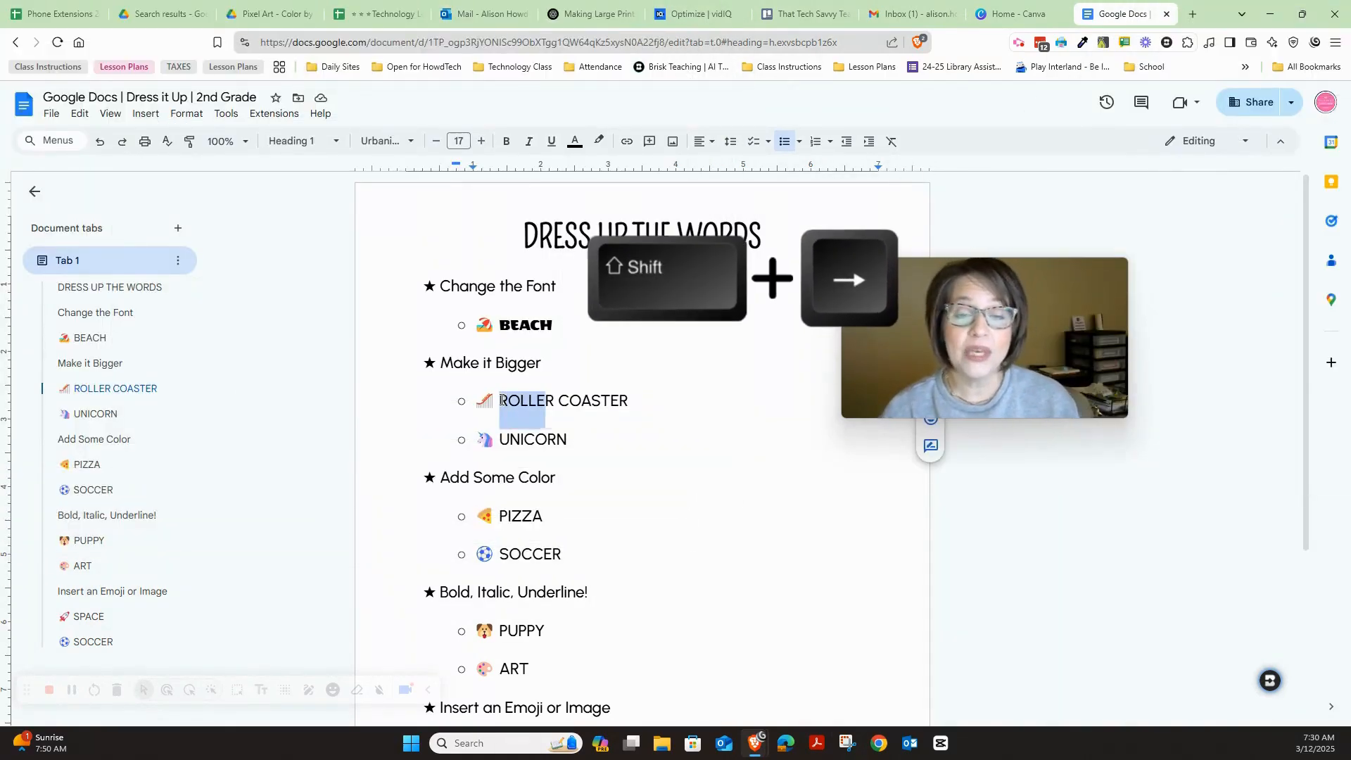
pyautogui.hotkey('shift', 'Right')
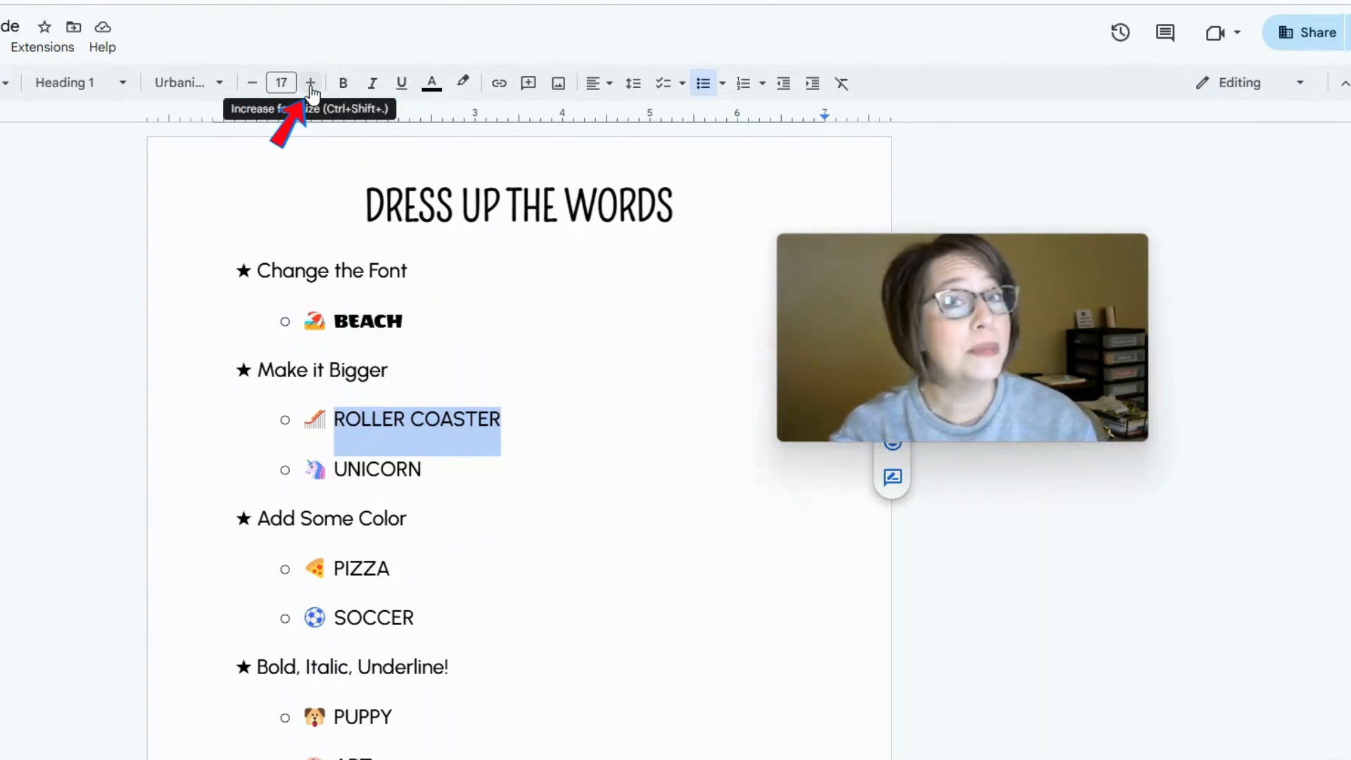
pyautogui.click(310, 85)
pyautogui.click(311, 85)
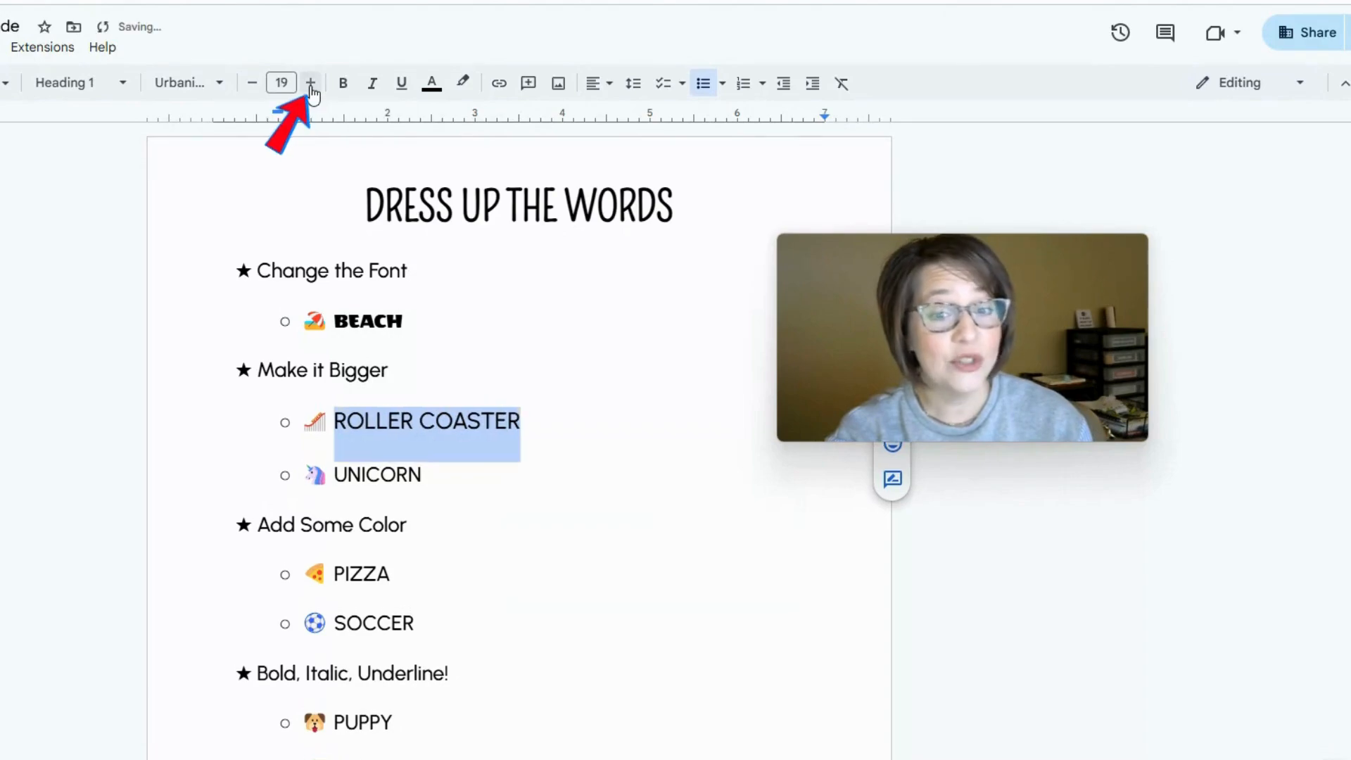
pyautogui.click(311, 84)
pyautogui.click(311, 84)
pyautogui.click(310, 85)
pyautogui.click(310, 84)
pyautogui.click(310, 85)
pyautogui.click(311, 84)
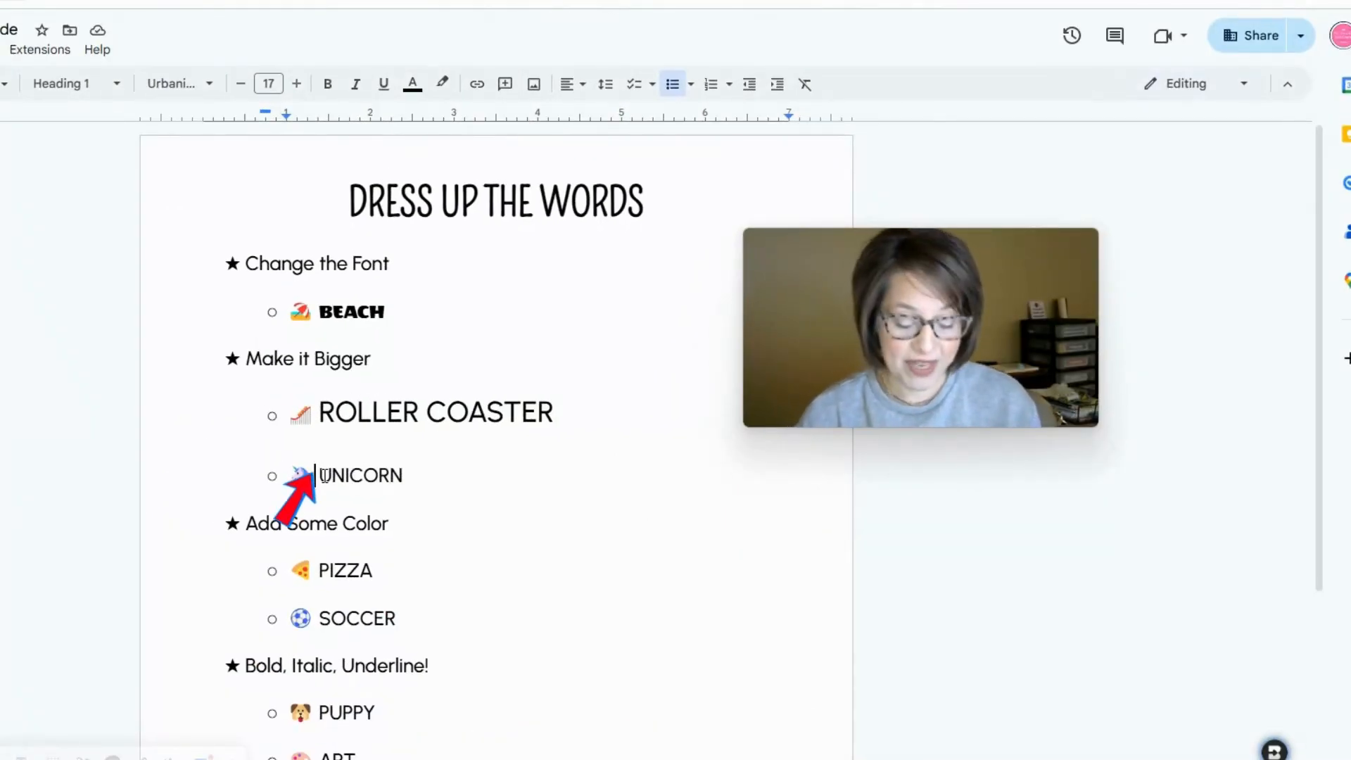
# Step: Enlarge the word UNICORN under "Make it Bigger" by 8 points, leaving the following heading out of the selection
pyautogui.hotkey('shift', 'Right')
pyautogui.hotkey('shift', 'Right')
pyautogui.hotkey('shift', 'Right')
pyautogui.hotkey('shift', 'Right')
pyautogui.hotkey('shift', 'Right')
pyautogui.hotkey('shift', 'Right')
pyautogui.hotkey('shift', 'Right')
pyautogui.hotkey('shift', 'Right')
pyautogui.hotkey('shift', 'Right')
pyautogui.hotkey('shift', 'Right')
pyautogui.hotkey('shift', 'Right')
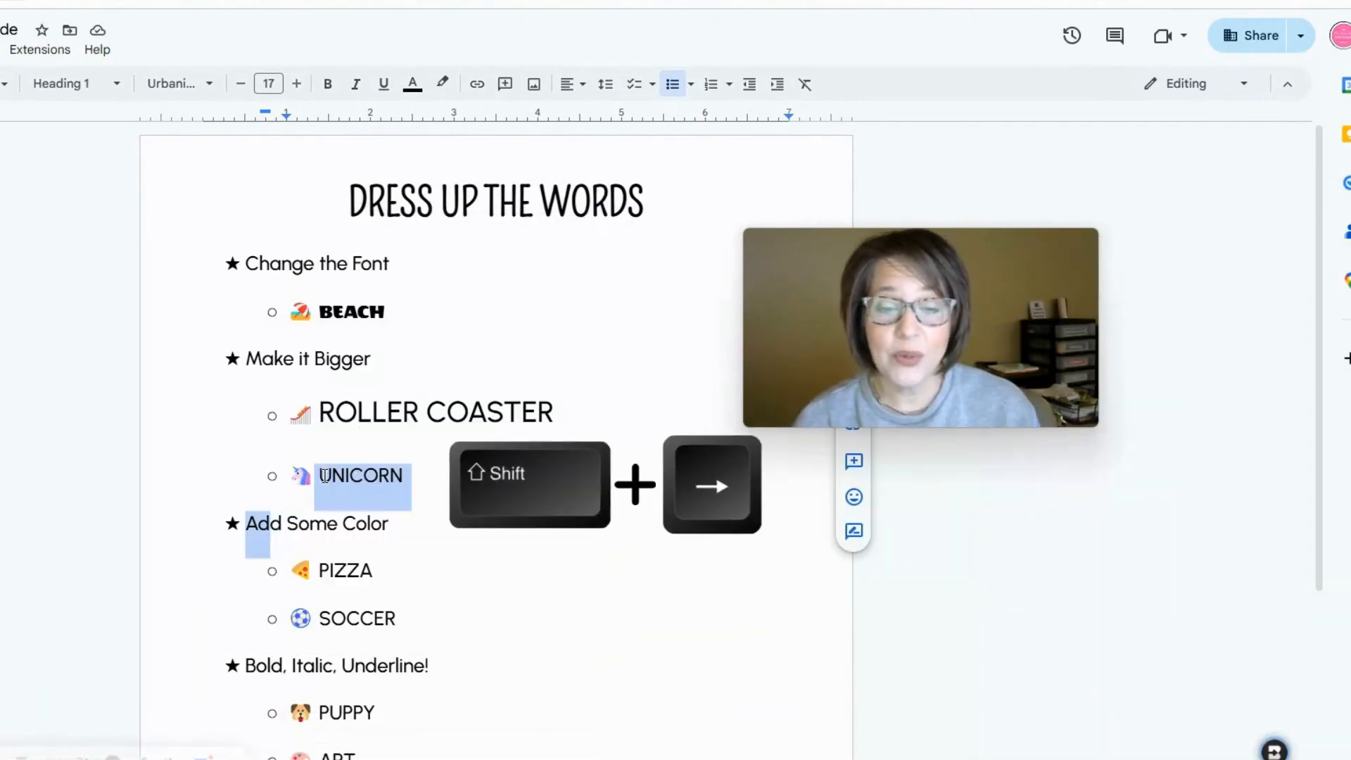
pyautogui.hotkey('shift', 'Left')
pyautogui.hotkey('shift', 'Left')
pyautogui.hotkey('shift', 'Left')
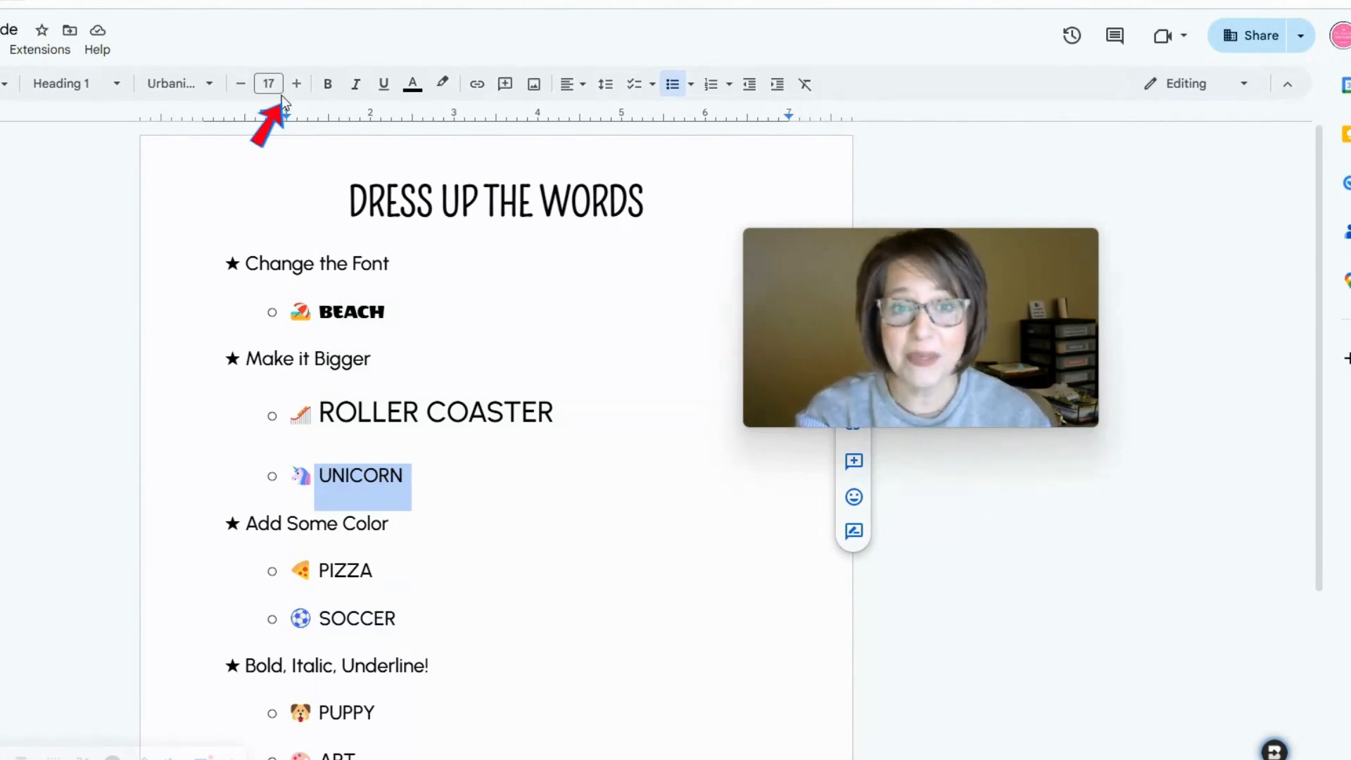
pyautogui.click(296, 86)
pyautogui.click(297, 85)
pyautogui.click(296, 85)
pyautogui.click(296, 85)
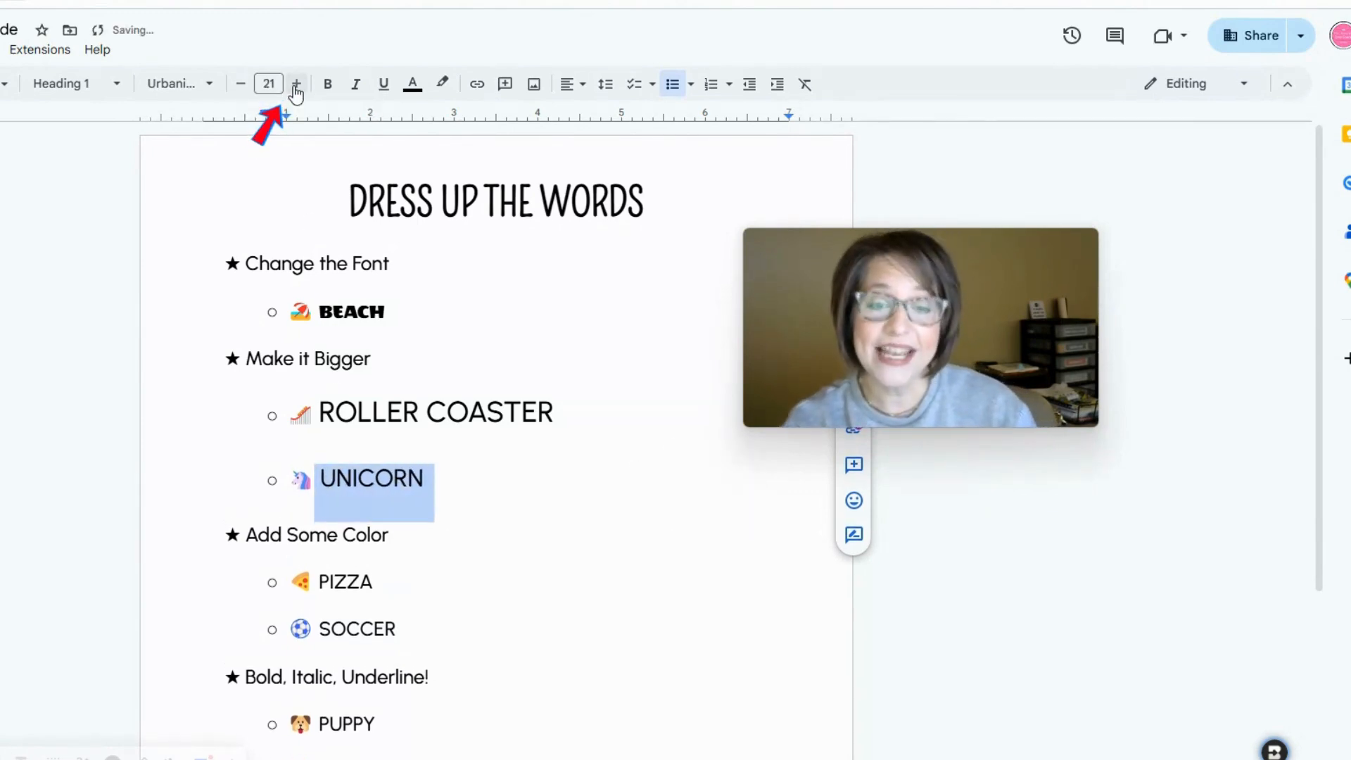
pyautogui.click(296, 85)
pyautogui.click(297, 85)
pyautogui.click(296, 85)
pyautogui.click(297, 85)
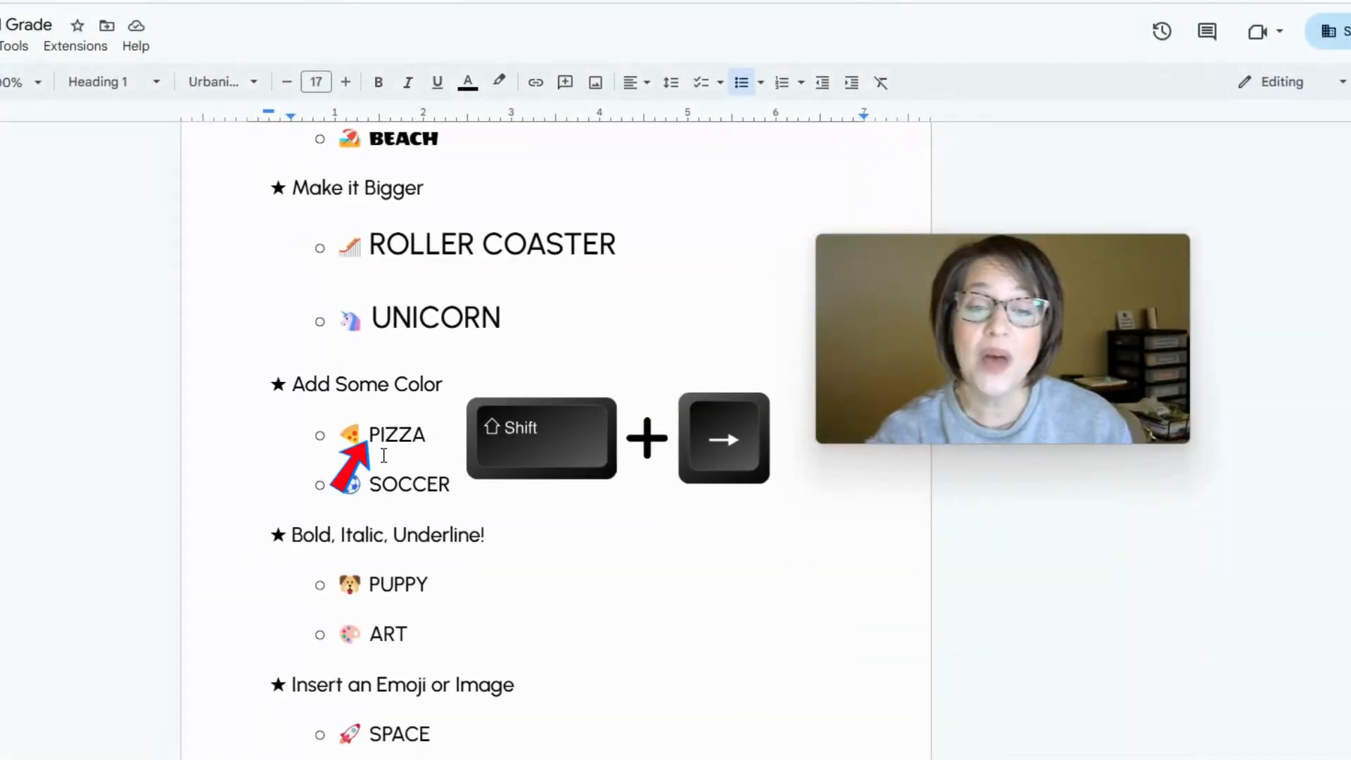
# Step: Change the text color of the word PIZZA under "Add Some Color" to light red
pyautogui.click(372, 436)
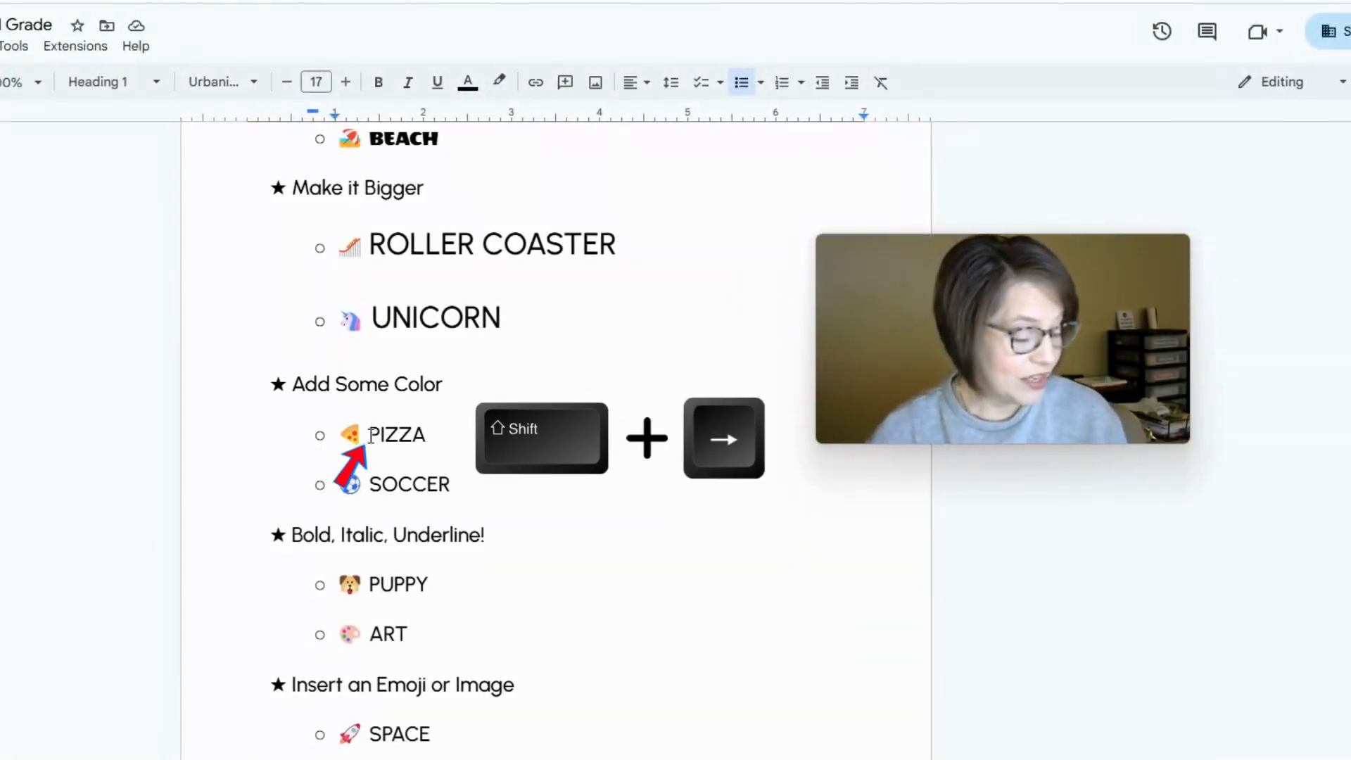
pyautogui.hotkey('shift', 'Right')
pyautogui.hotkey('shift', 'Right')
pyautogui.hotkey('shift', 'Right')
pyautogui.hotkey('shift', 'Right')
pyautogui.hotkey('shift', 'Right')
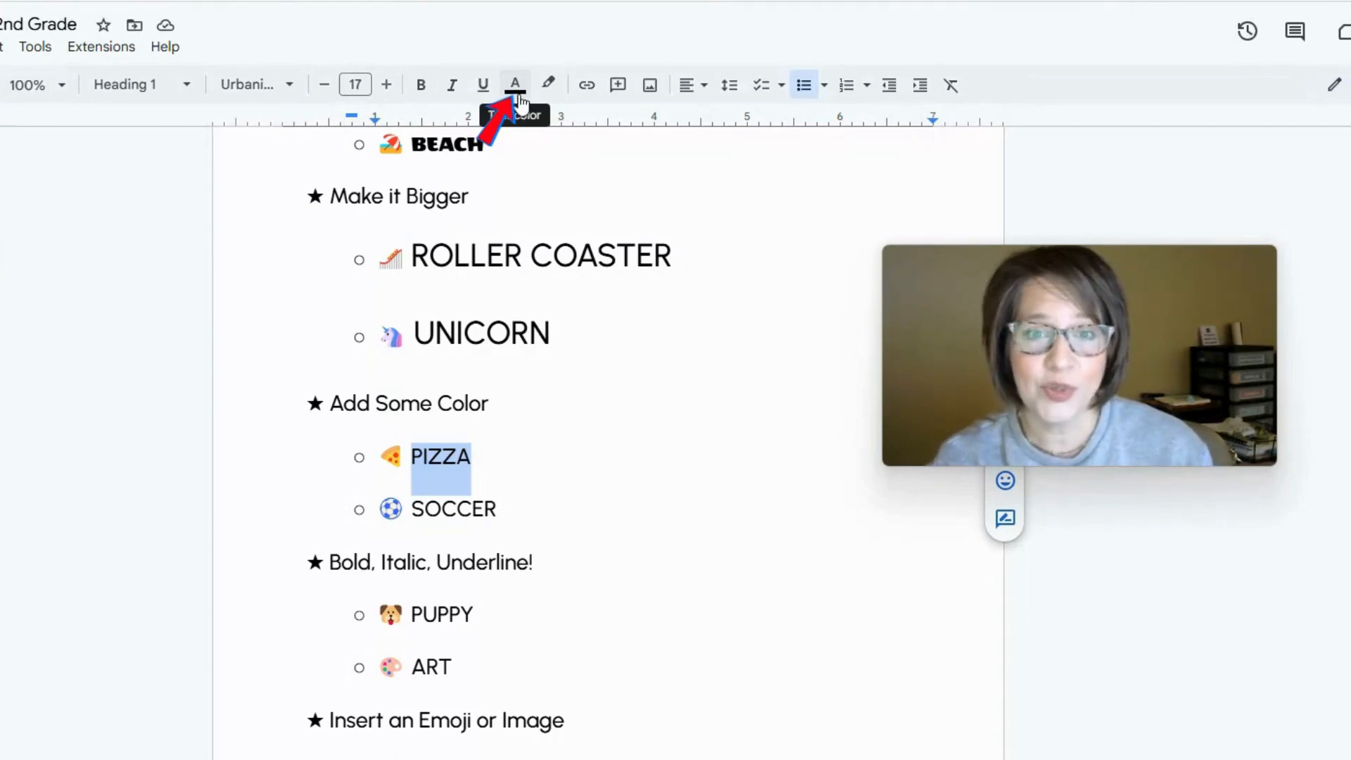
pyautogui.click(519, 89)
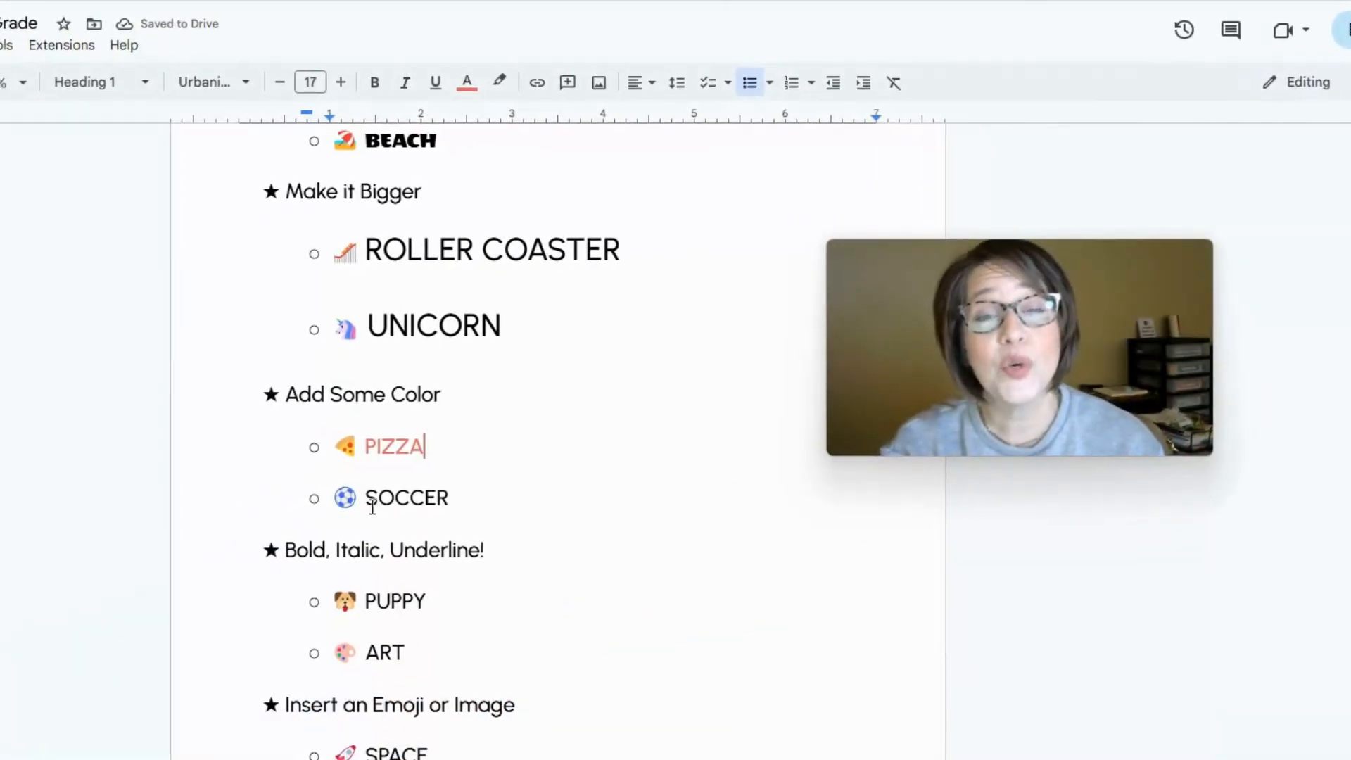
# Step: Color the word SOCCER under "Add Some Color" red
pyautogui.click(370, 495)
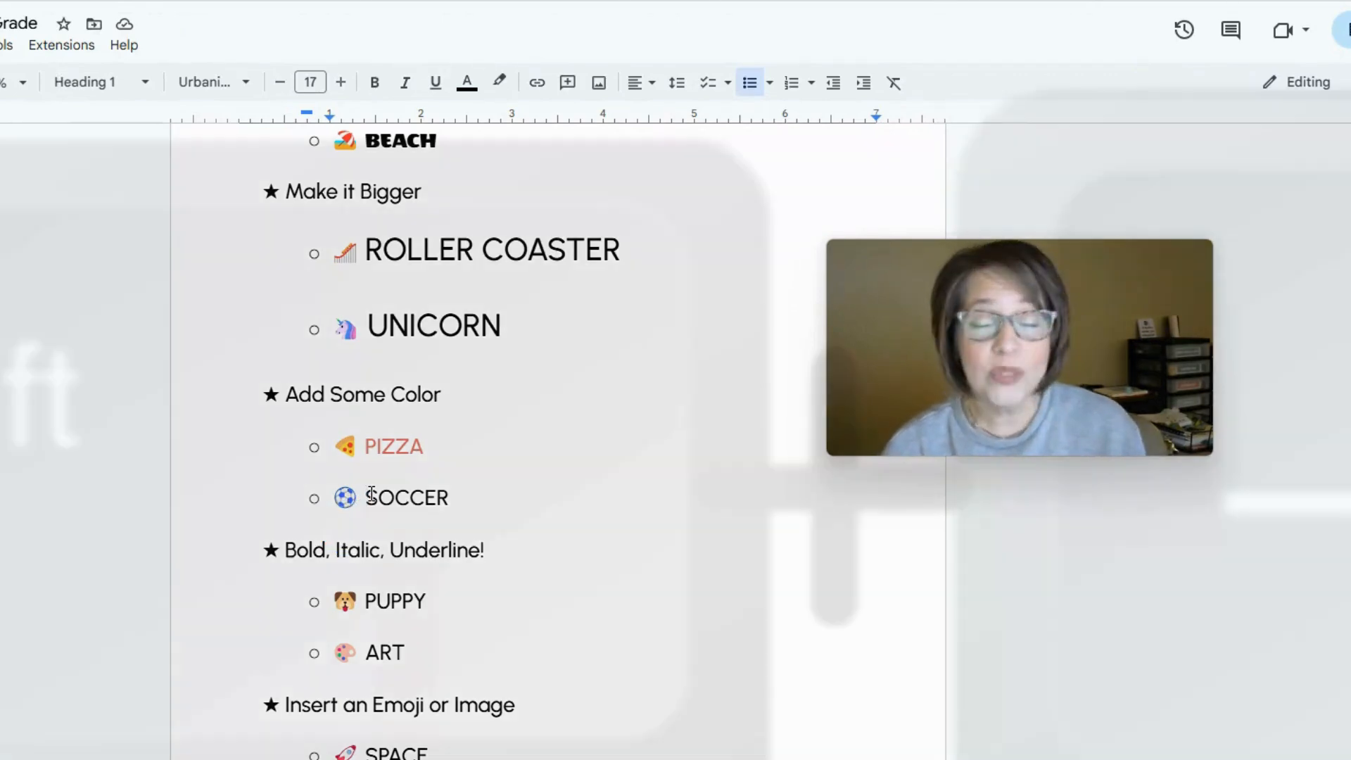
pyautogui.hotkey('shift', 'Right')
pyautogui.hotkey('shift', 'Right')
pyautogui.hotkey('shift', 'Right')
pyautogui.hotkey('shift', 'Right')
pyautogui.hotkey('shift', 'Right')
pyautogui.hotkey('shift', 'Right')
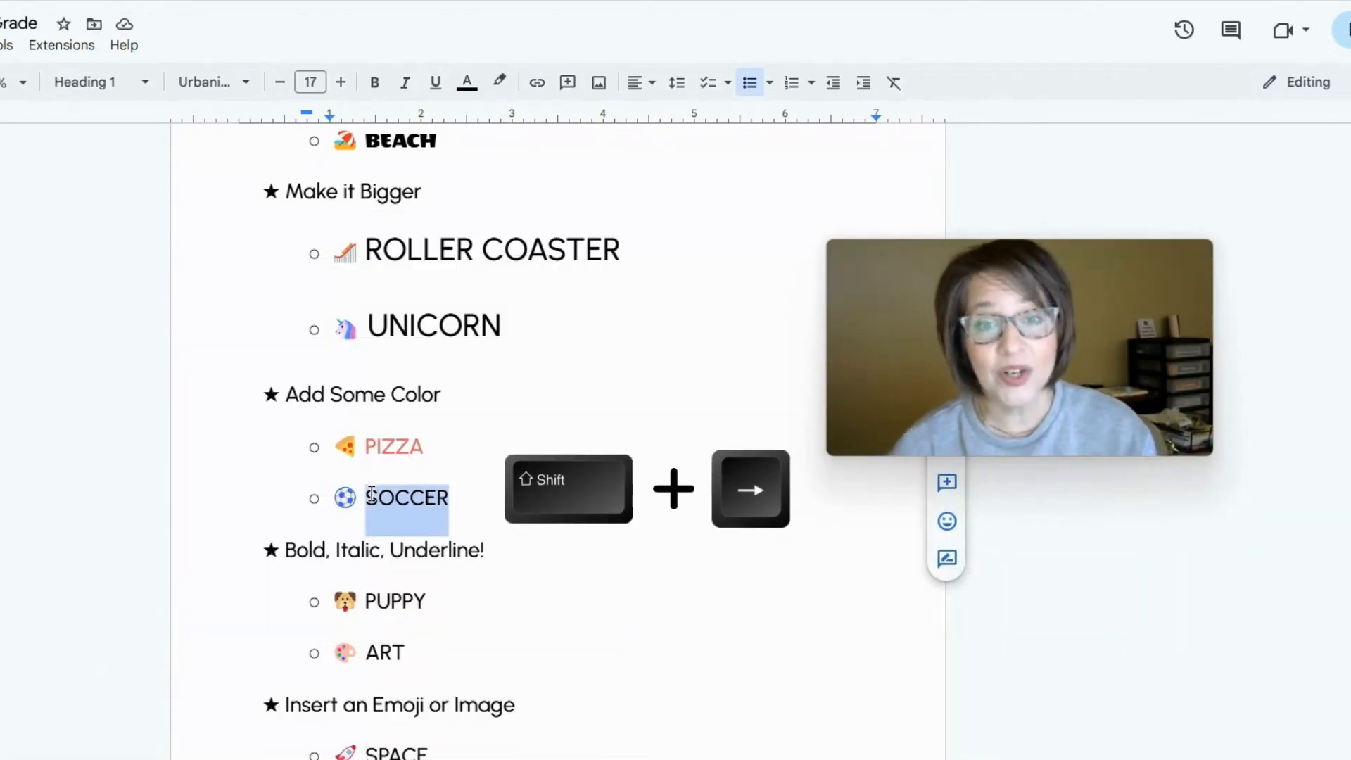
pyautogui.click(467, 86)
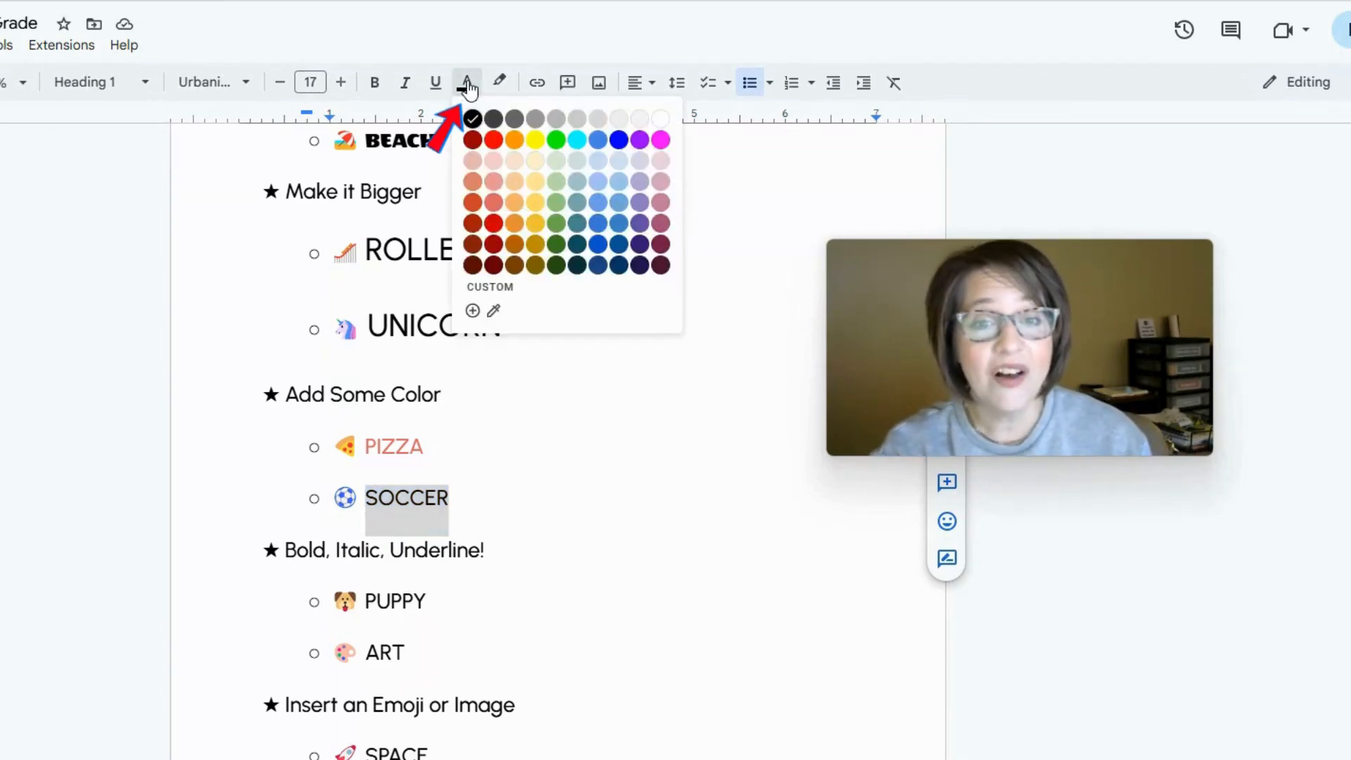
pyautogui.click(492, 141)
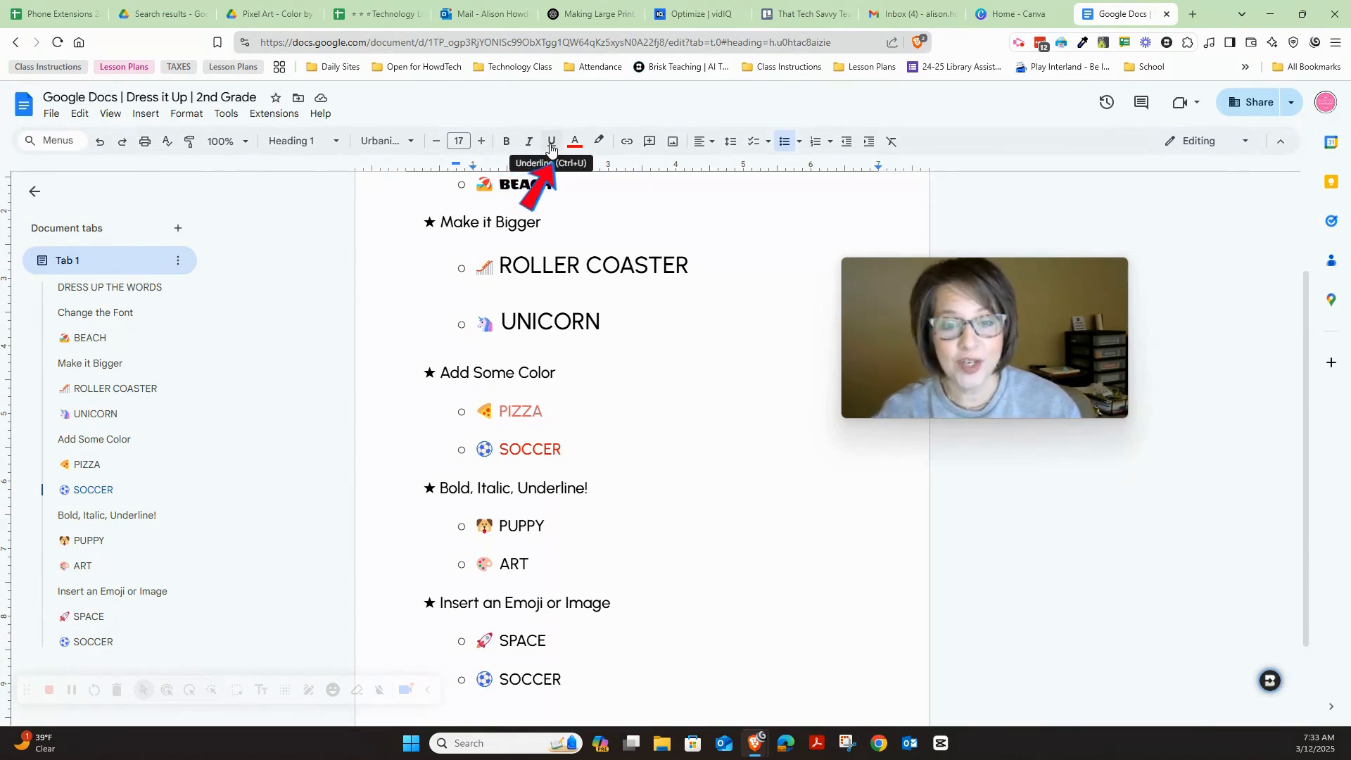
# Step: Apply bold and italic formatting to the word PUPPY under "Bold, Italic, Underline!"
pyautogui.scroll(-2, 611, 470)
pyautogui.scroll(1, 611, 471)
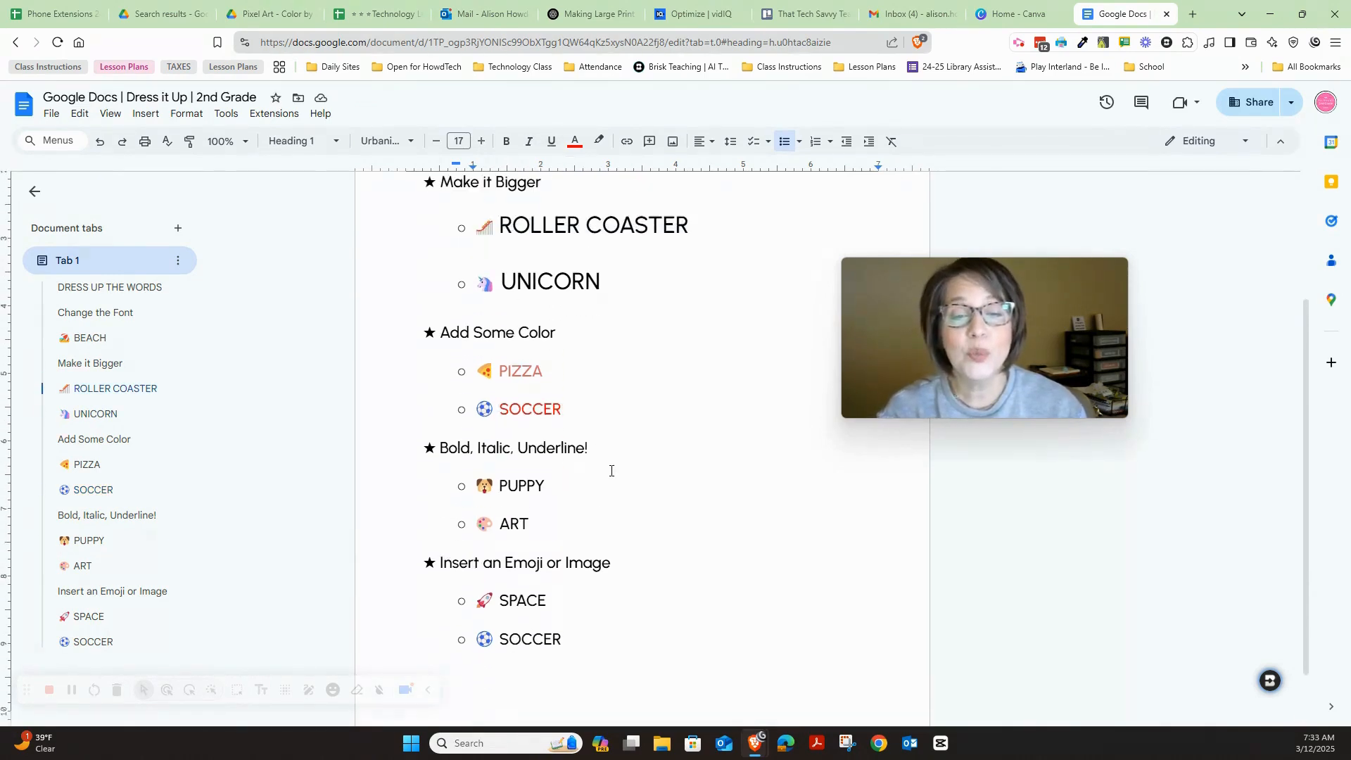
pyautogui.click(500, 485)
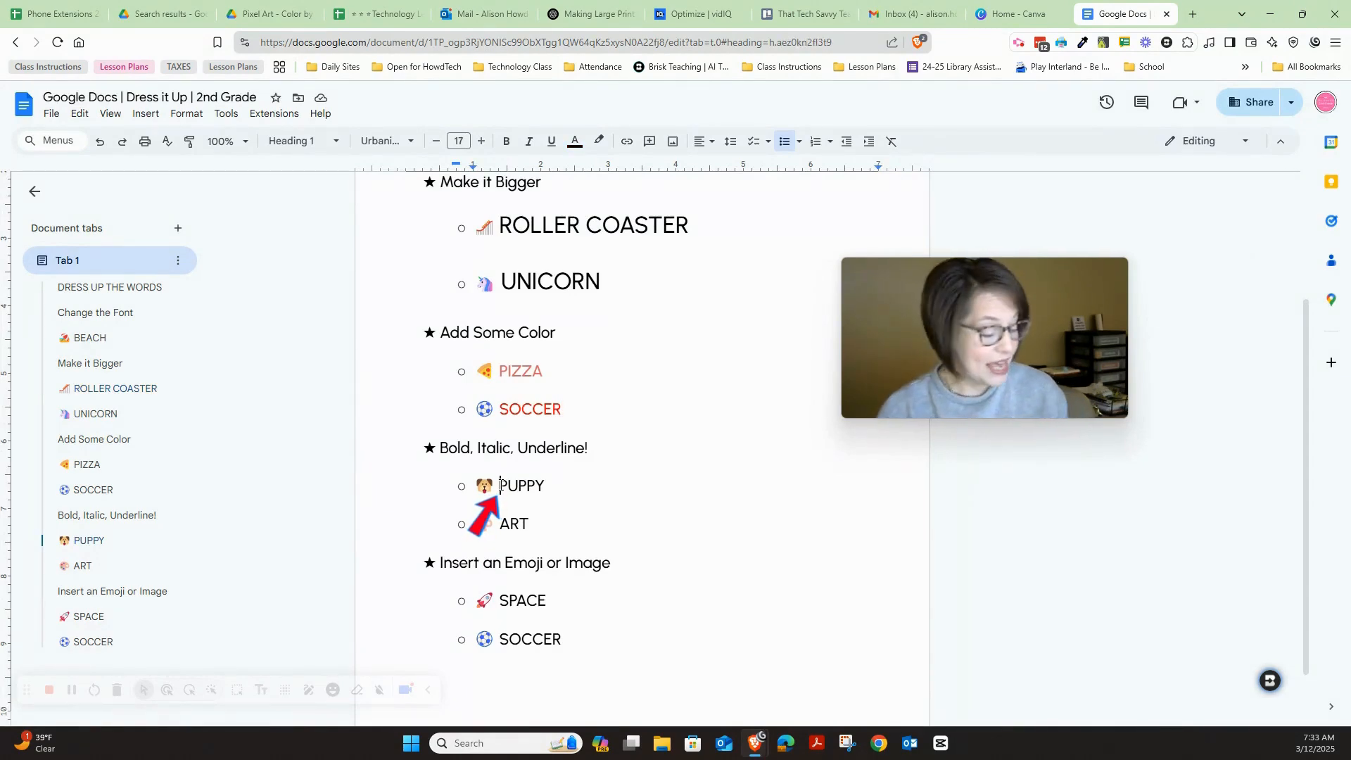
pyautogui.hotkey('shift', 'Right')
pyautogui.hotkey('shift', 'Right')
pyautogui.hotkey('shift', 'Right')
pyautogui.hotkey('shift', 'Right')
pyautogui.hotkey('shift', 'Right')
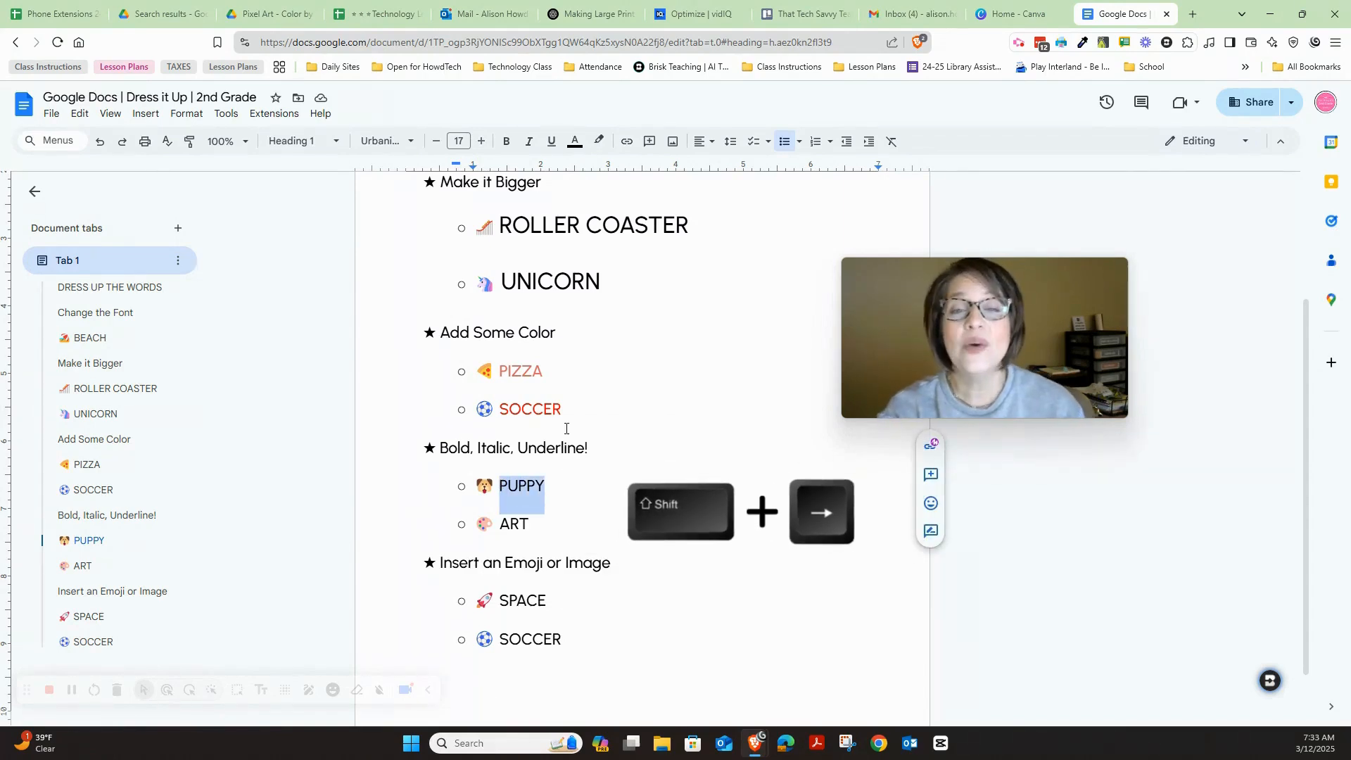
pyautogui.click(510, 141)
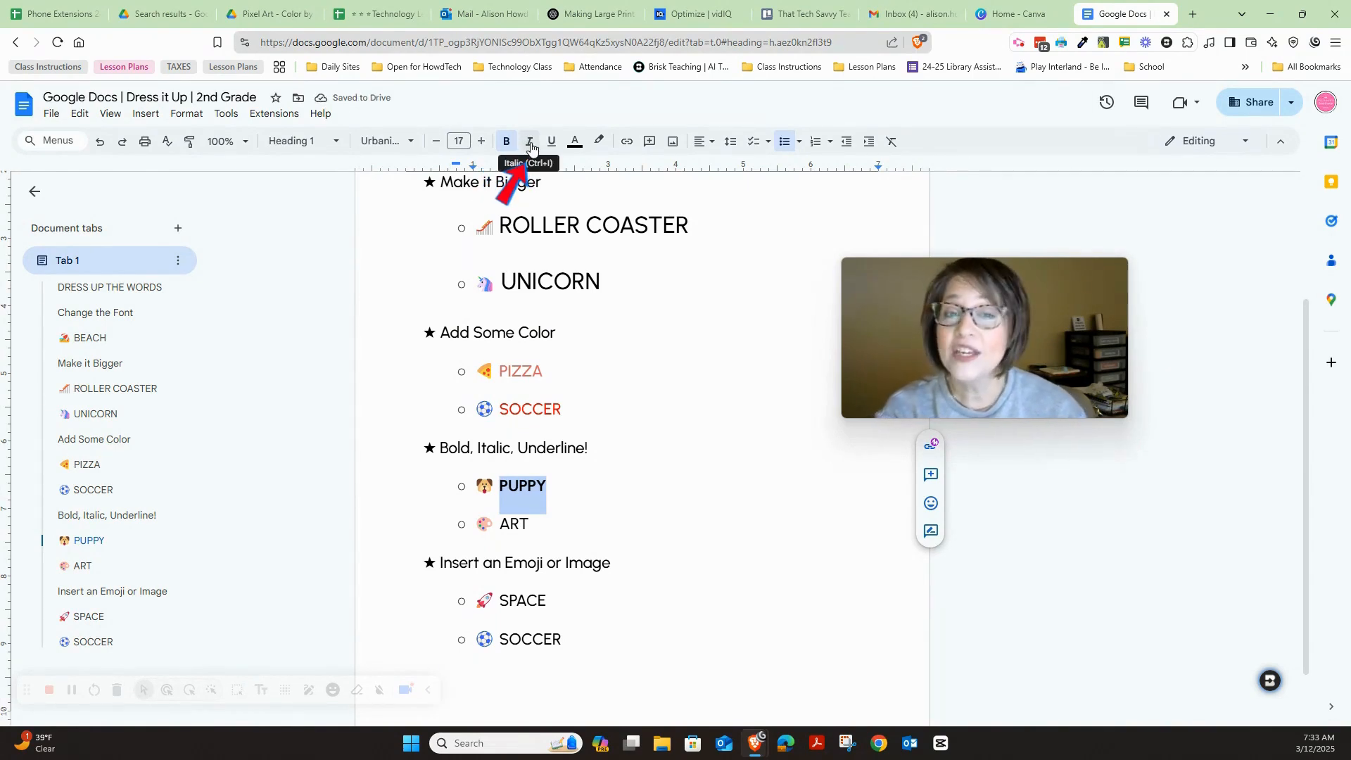
pyautogui.click(531, 145)
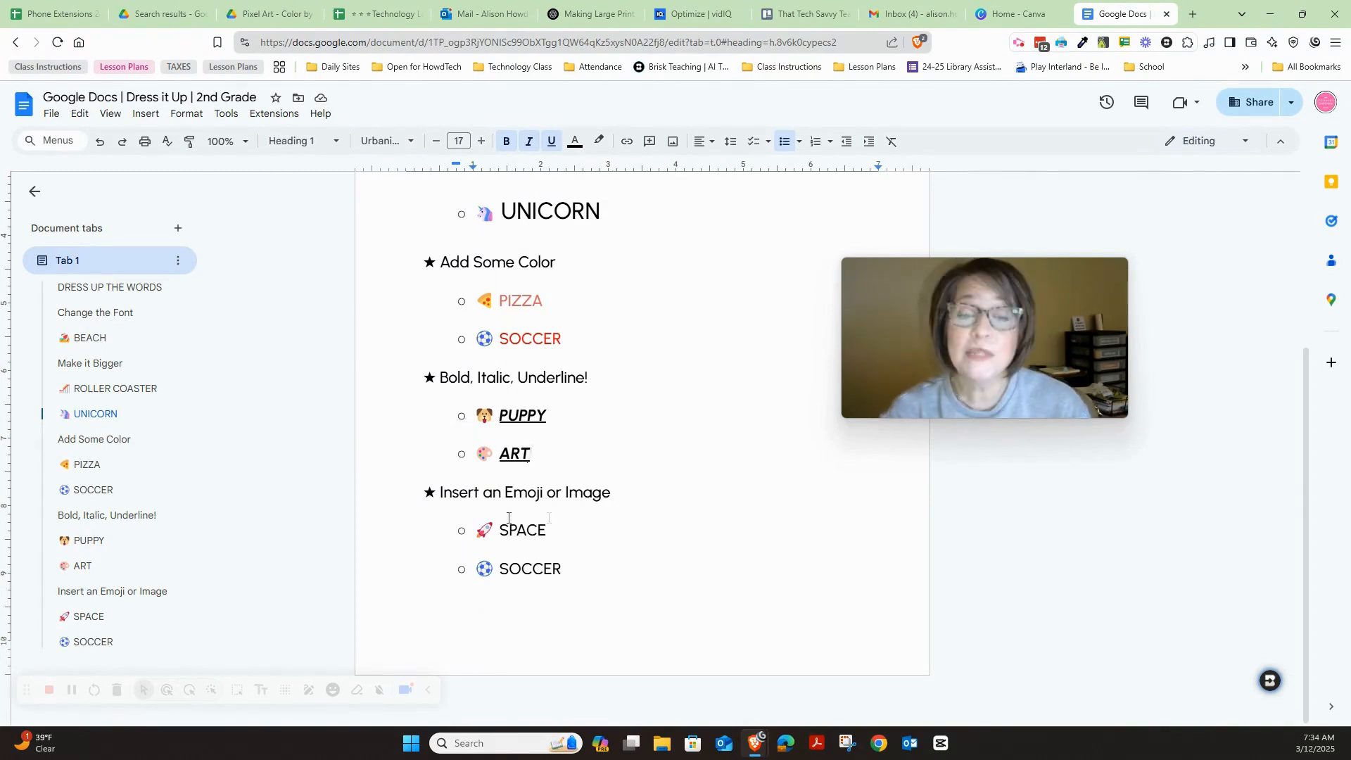
# Step: Insert a crescent moon emoji after the word SPACE under "Insert an Emoji or Image"
pyautogui.click(555, 529)
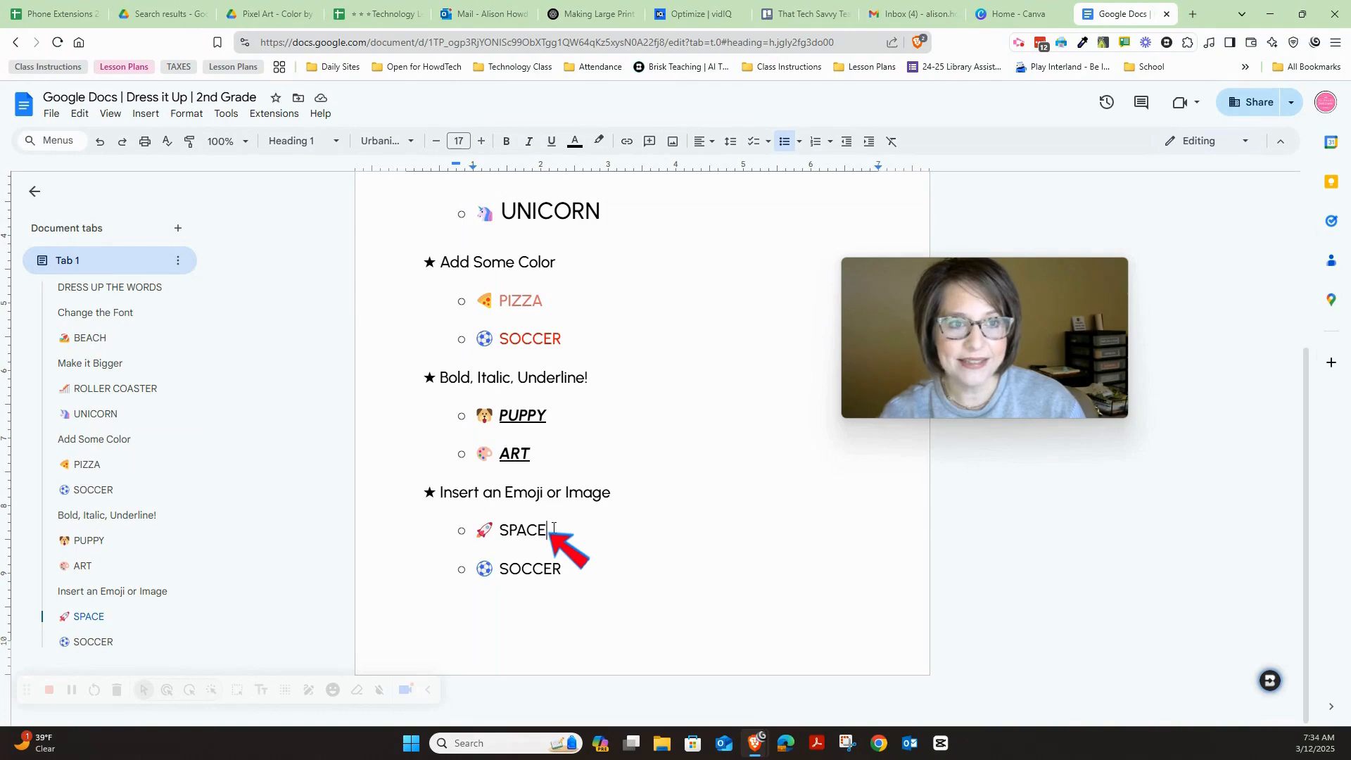
pyautogui.click(145, 116)
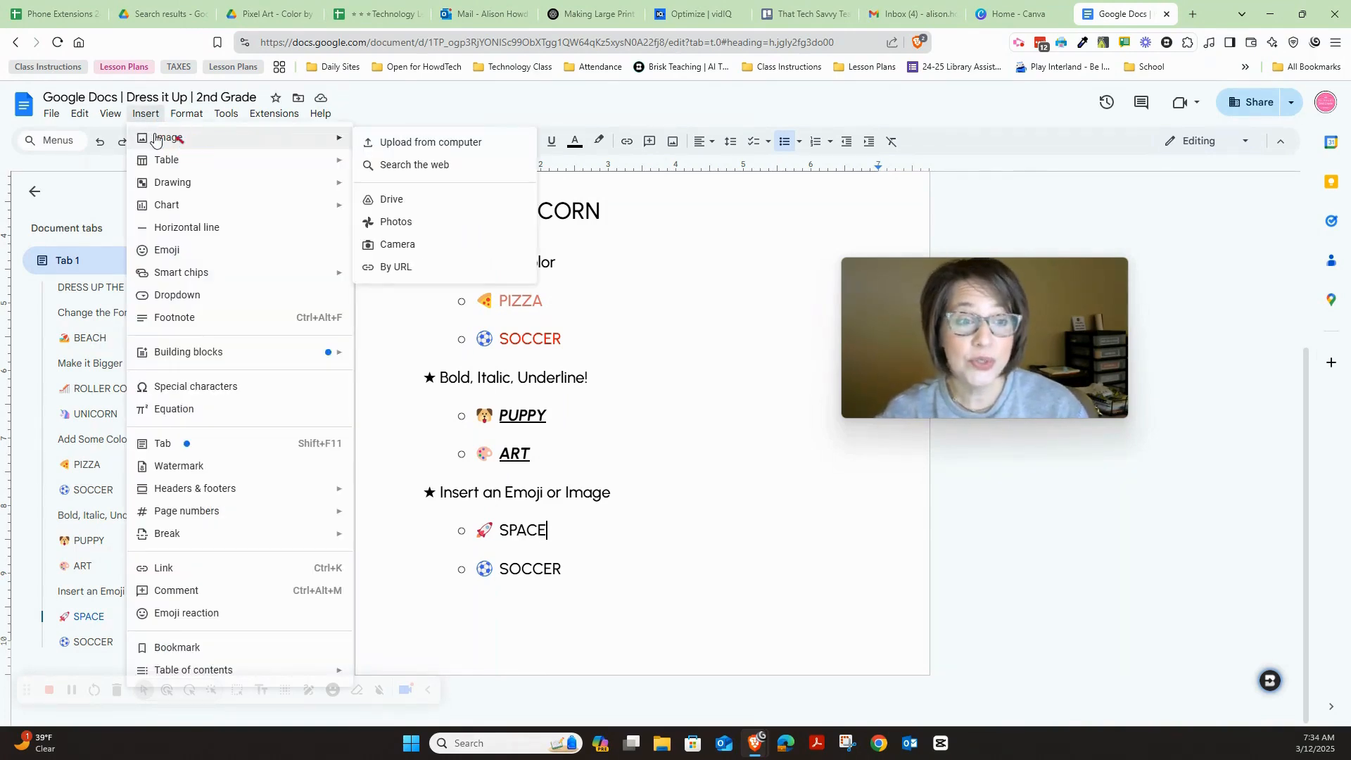
pyautogui.click(165, 251)
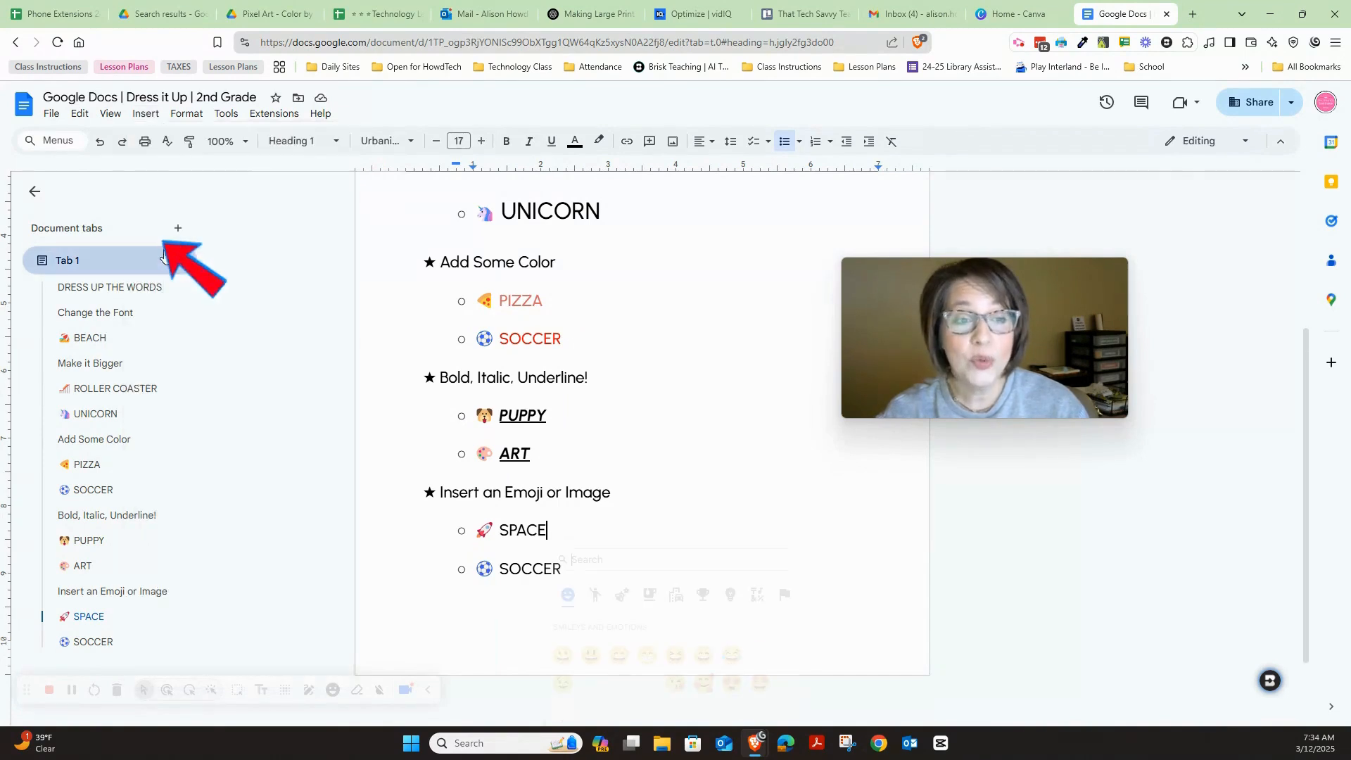
pyautogui.scroll(-3, 772, 629)
pyautogui.scroll(-6, 773, 629)
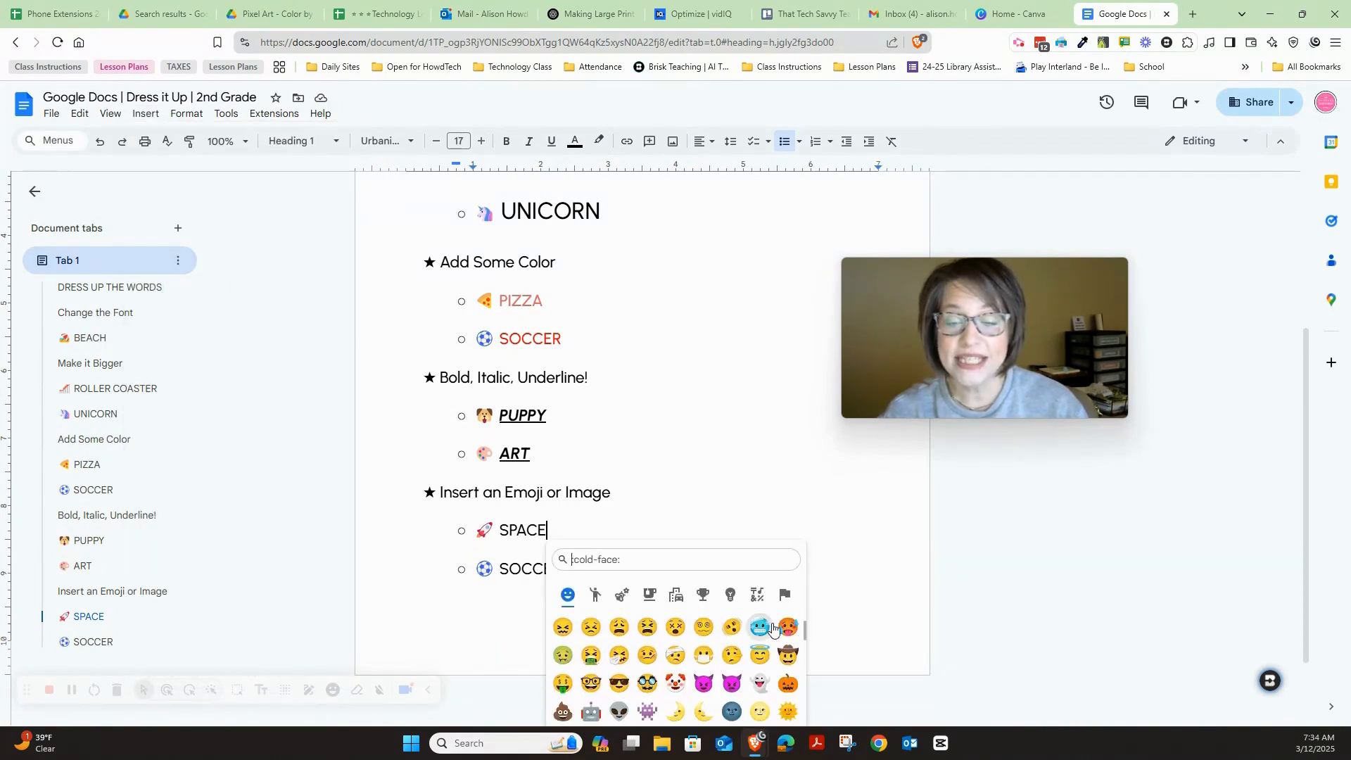
pyautogui.scroll(8, 775, 645)
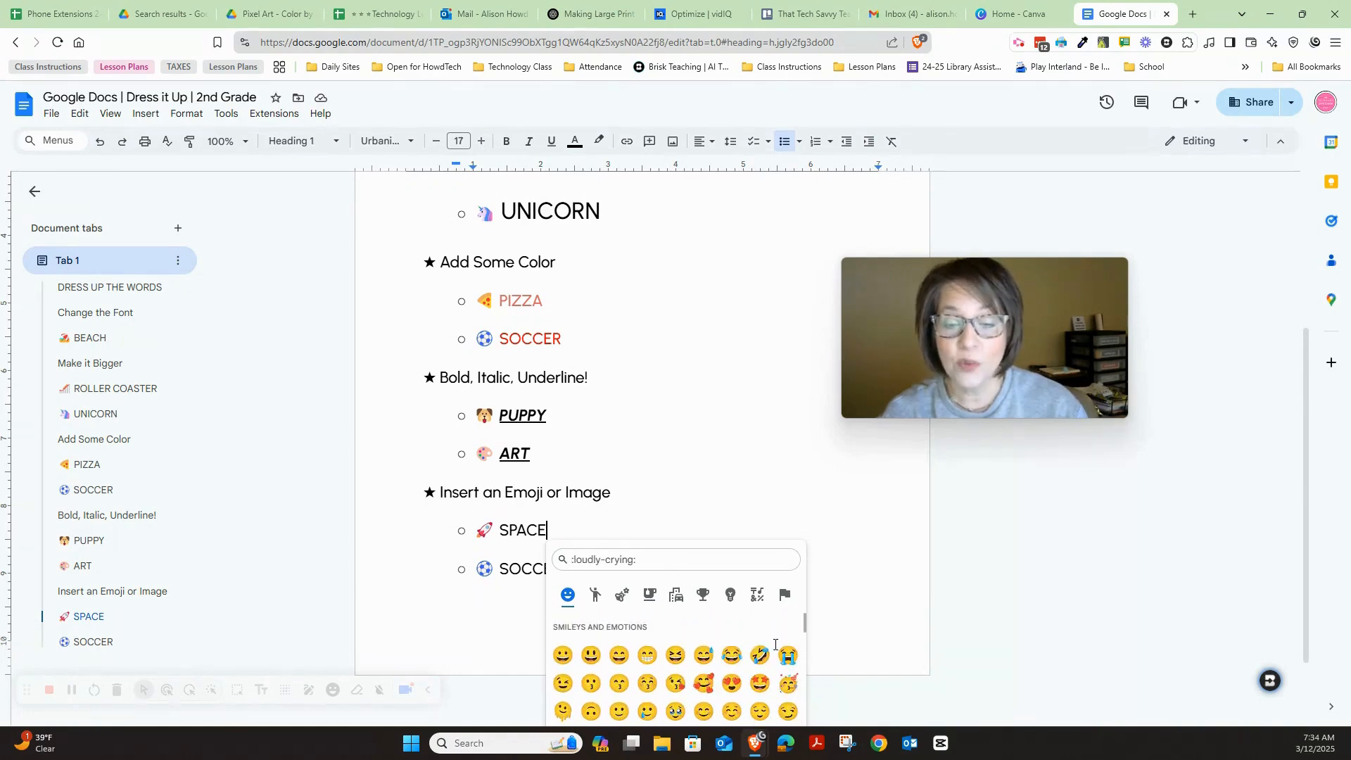
pyautogui.scroll(-10, 775, 645)
pyautogui.click(703, 640)
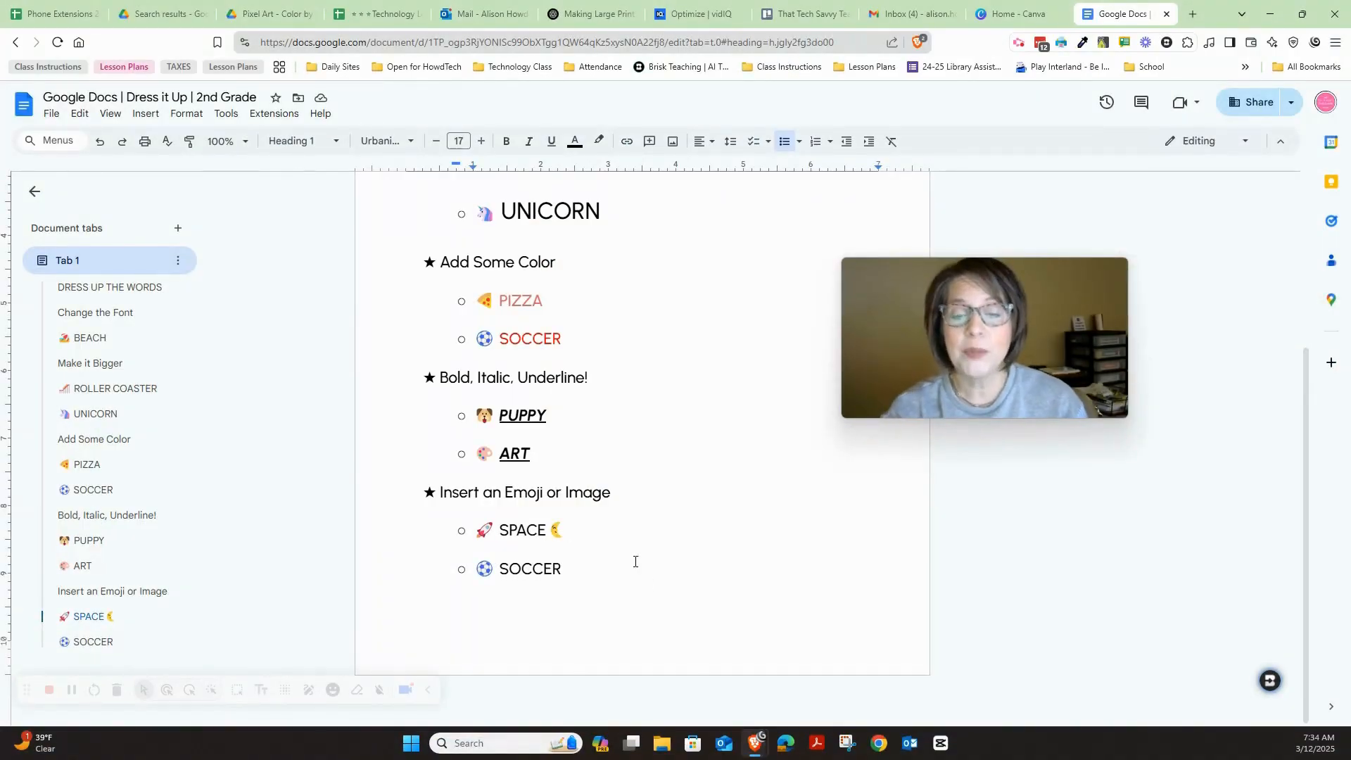
# Step: Search the web for "soccer" images to insert after the word SOCCER under "Insert an Emoji or Image"
pyautogui.click(571, 566)
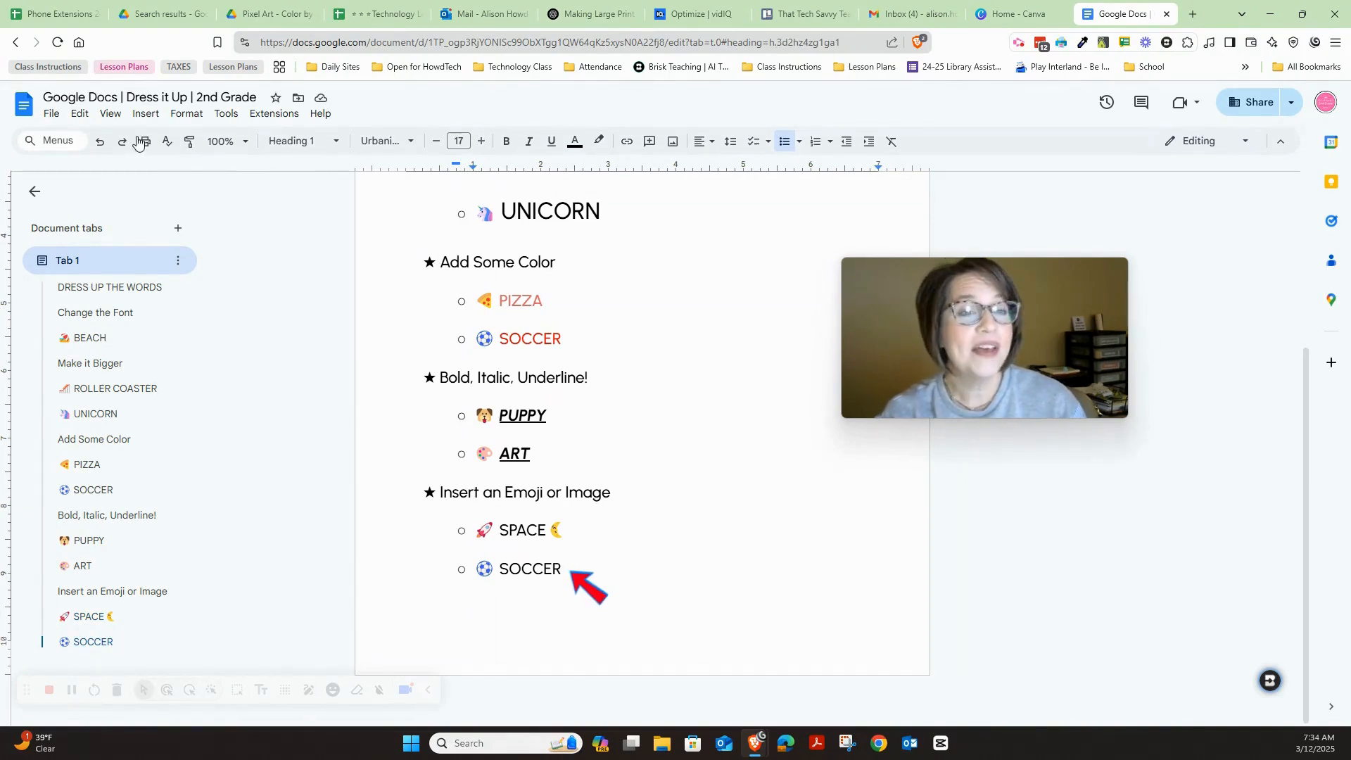
pyautogui.click(146, 114)
pyautogui.moveTo(161, 141)
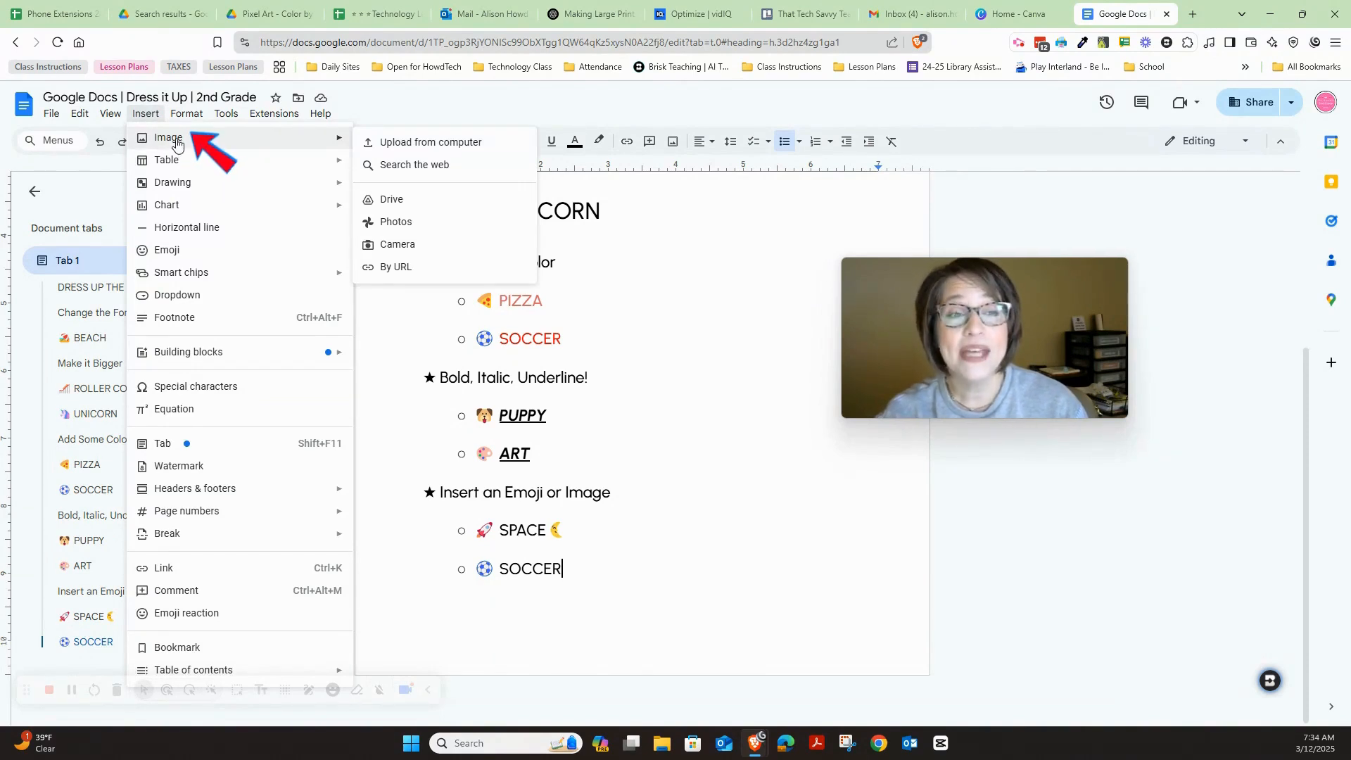
pyautogui.click(404, 169)
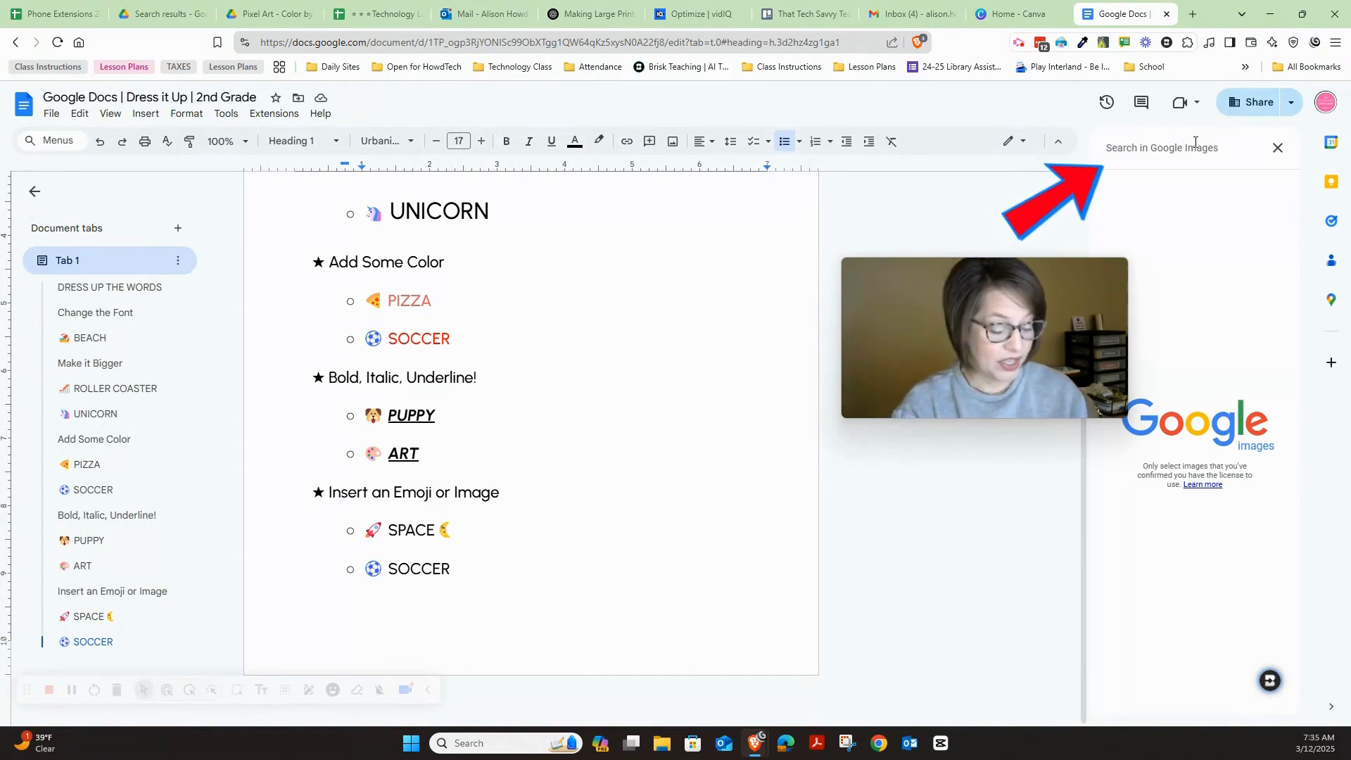
pyautogui.write('so')
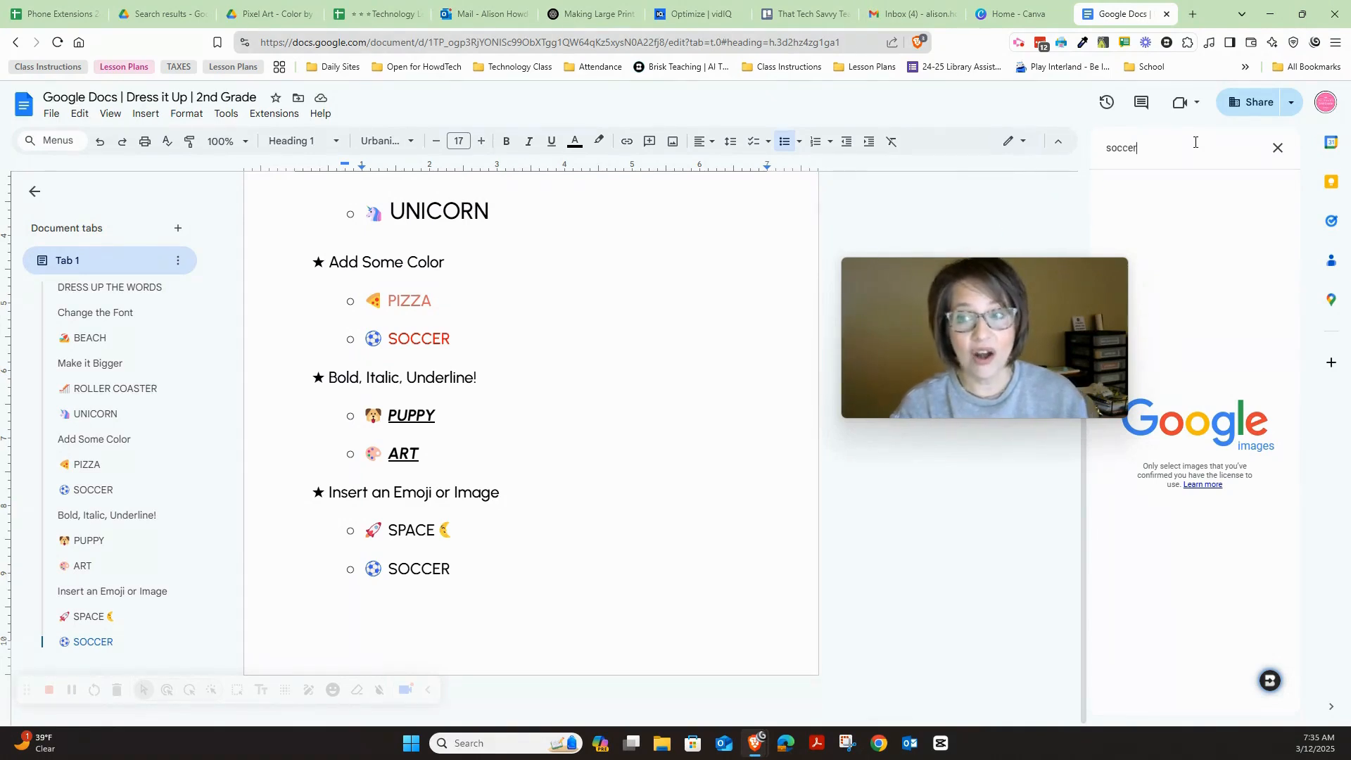
pyautogui.write('ccer')
pyautogui.press('Return')
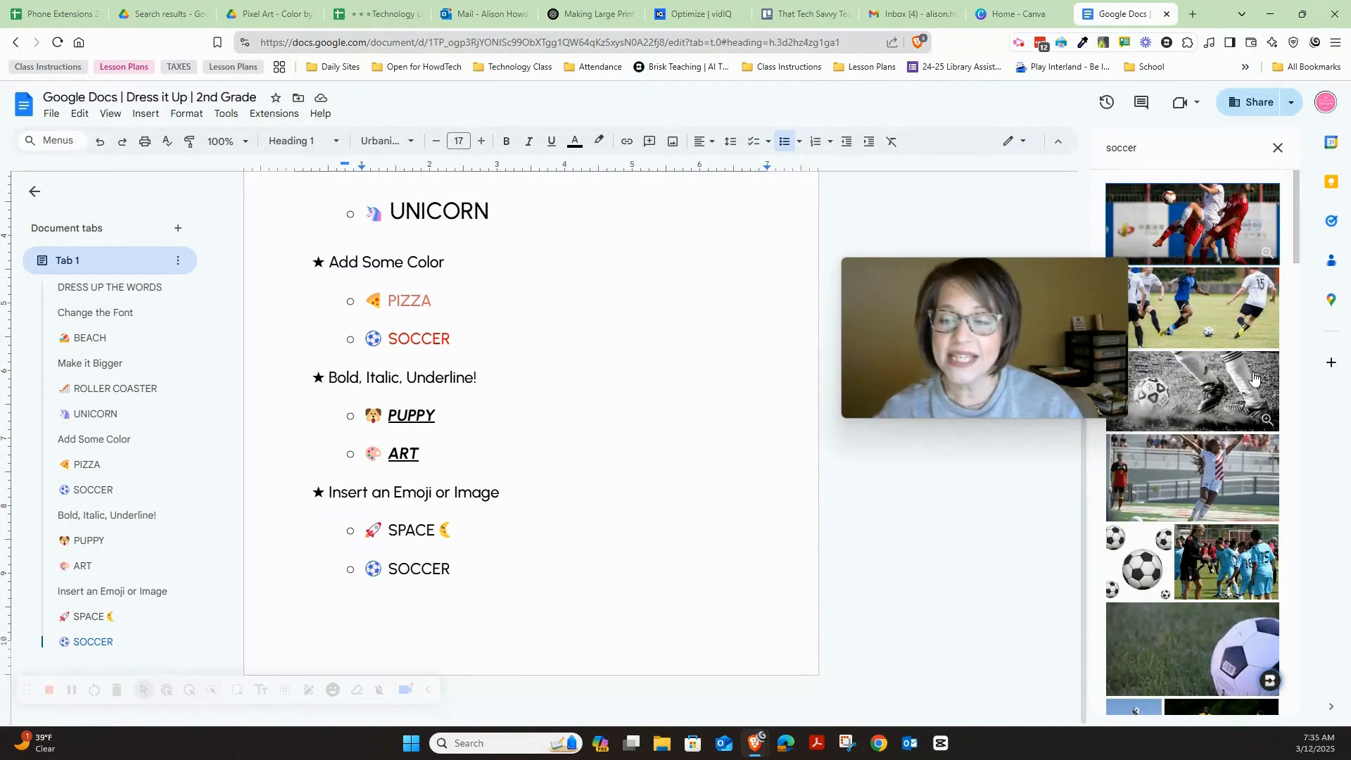
# Step: Insert the picture of a single black-and-white soccer ball on a white background from the image results
pyautogui.scroll(-3, 1215, 448)
pyautogui.scroll(-1, 1215, 449)
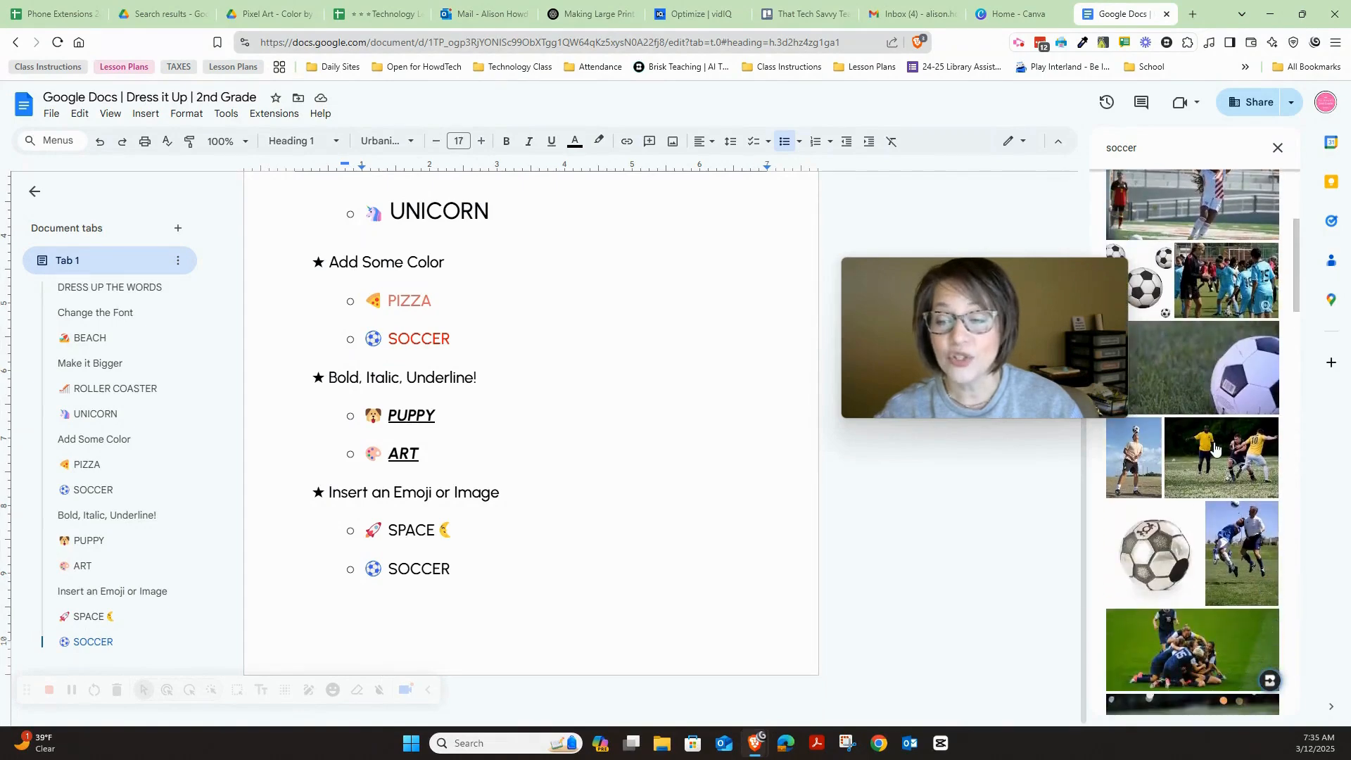
pyautogui.click(1170, 551)
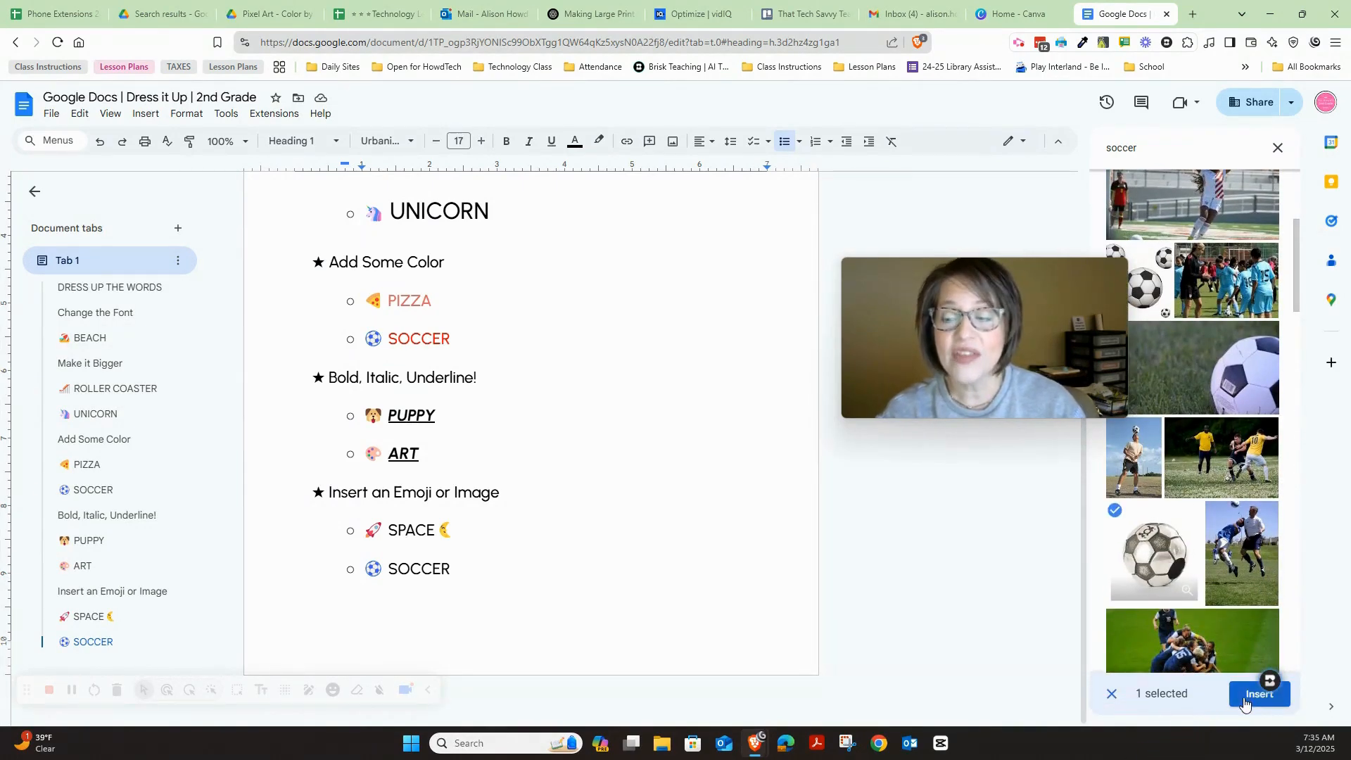
pyautogui.click(1259, 694)
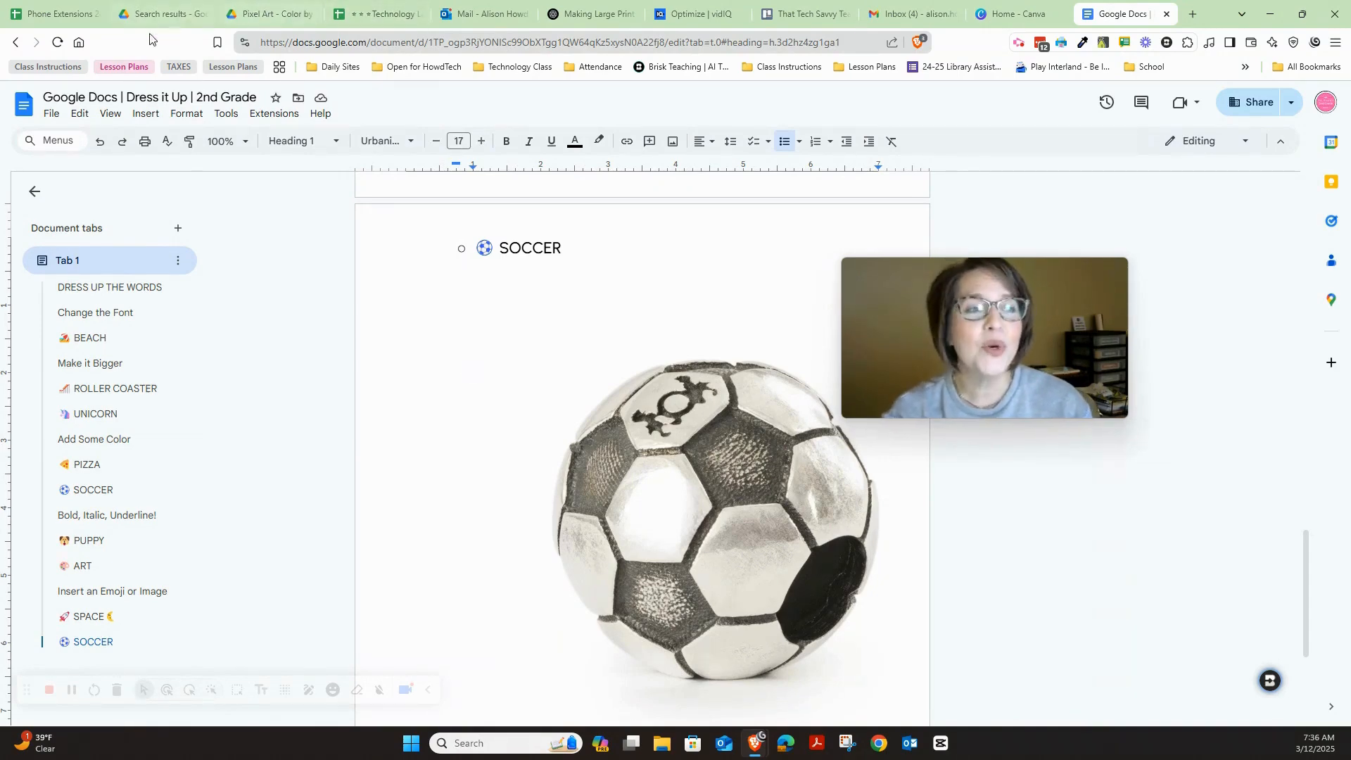
# Step: Switch the document's page setup to the pageless format with a light green background color
pyautogui.click(51, 114)
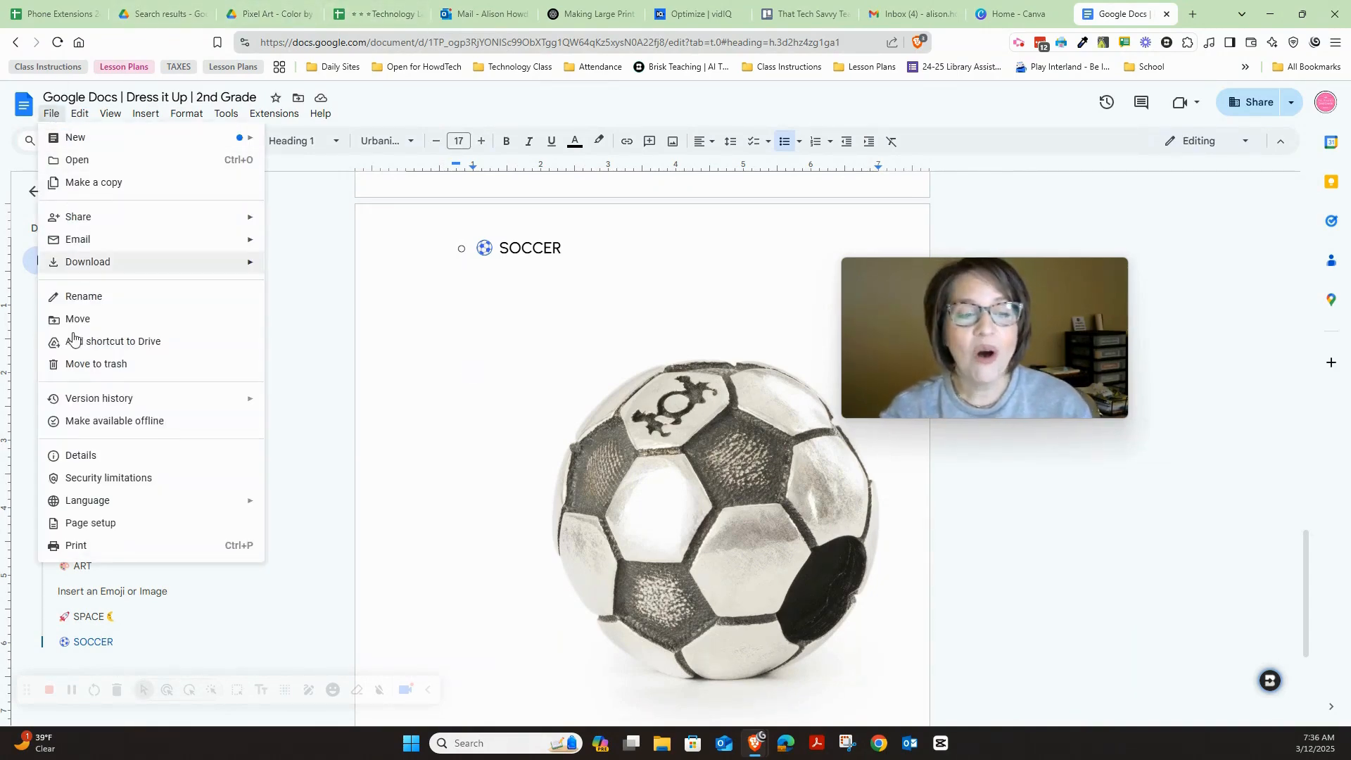
pyautogui.click(102, 525)
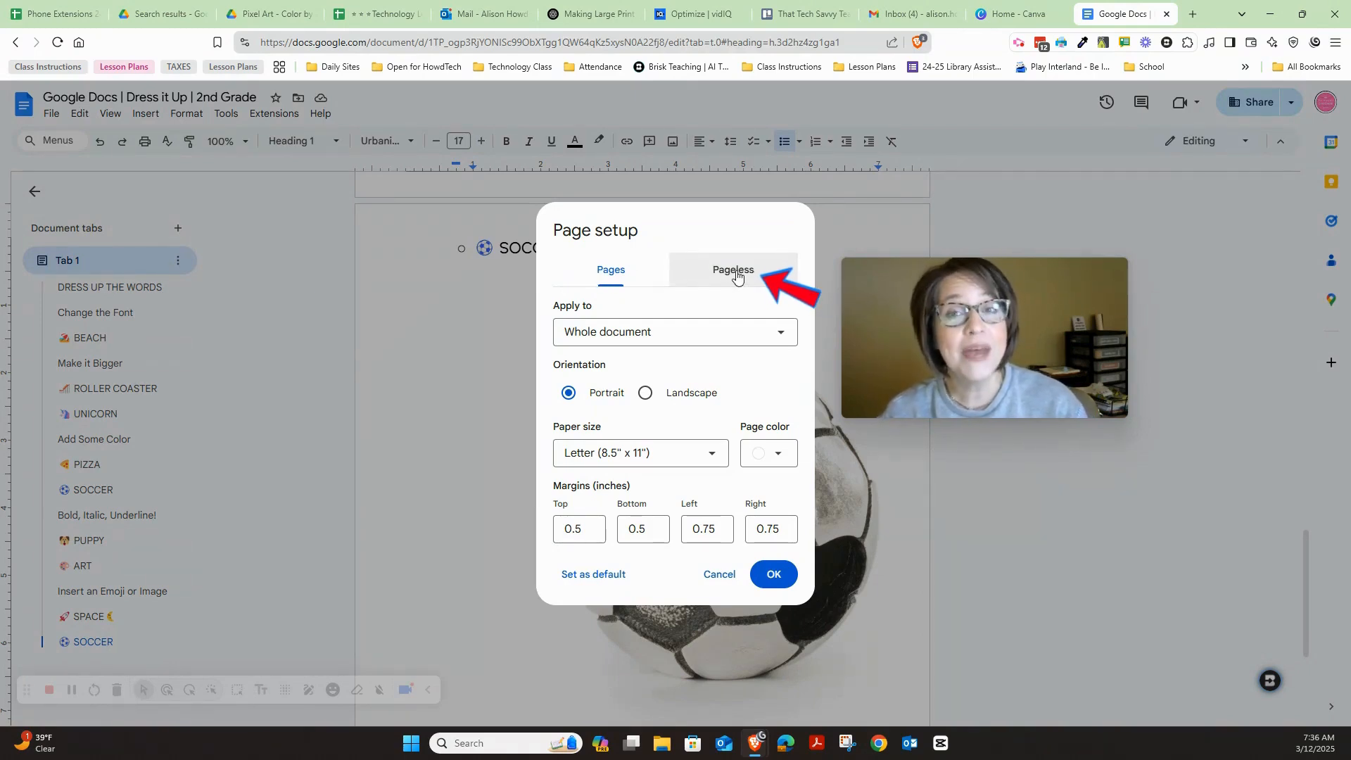
pyautogui.click(736, 273)
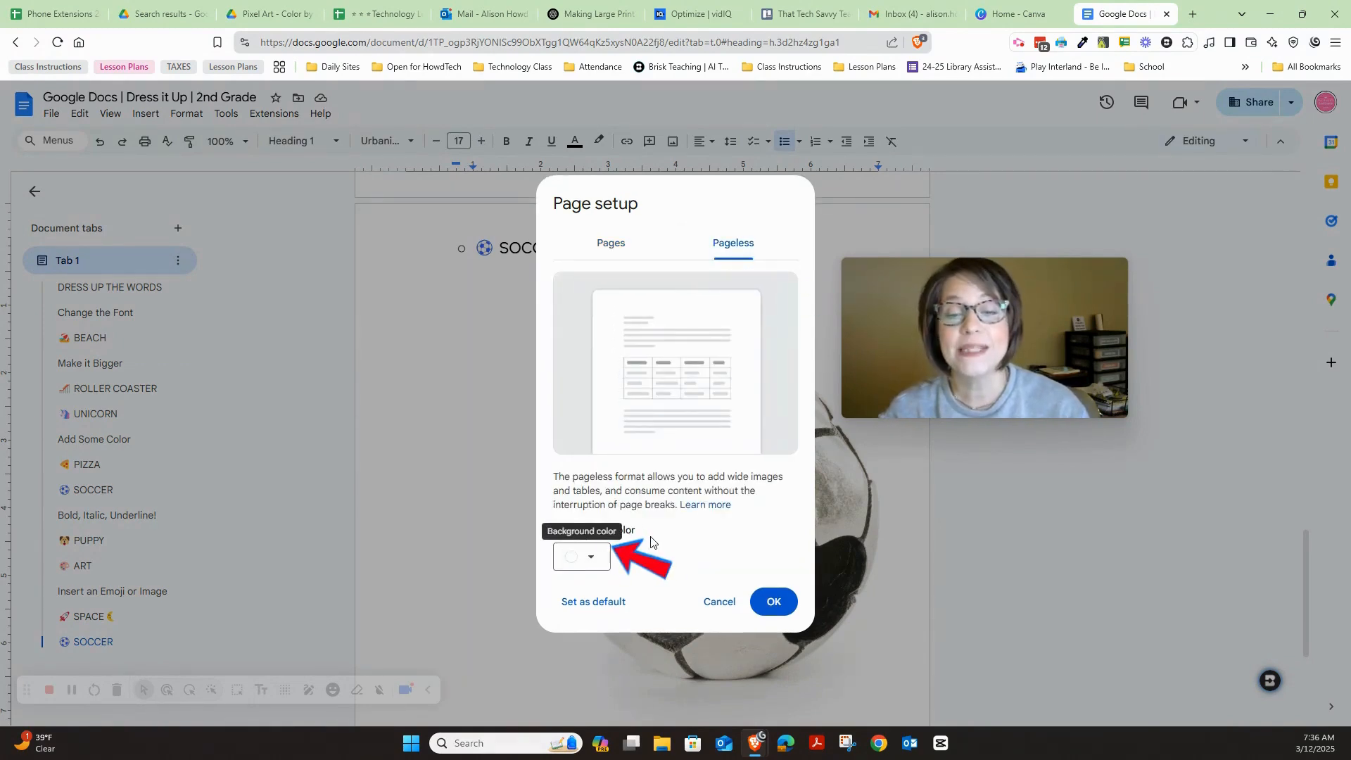
pyautogui.click(591, 558)
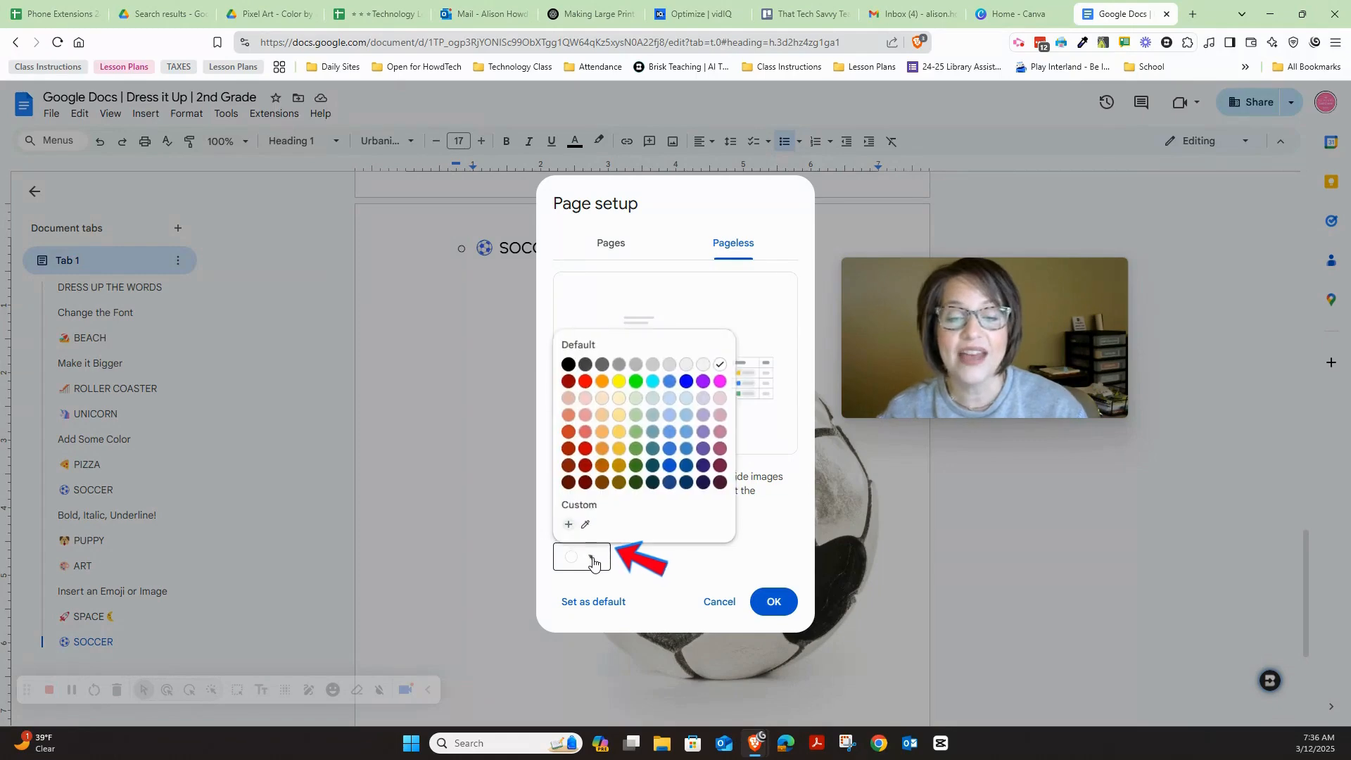
pyautogui.click(636, 432)
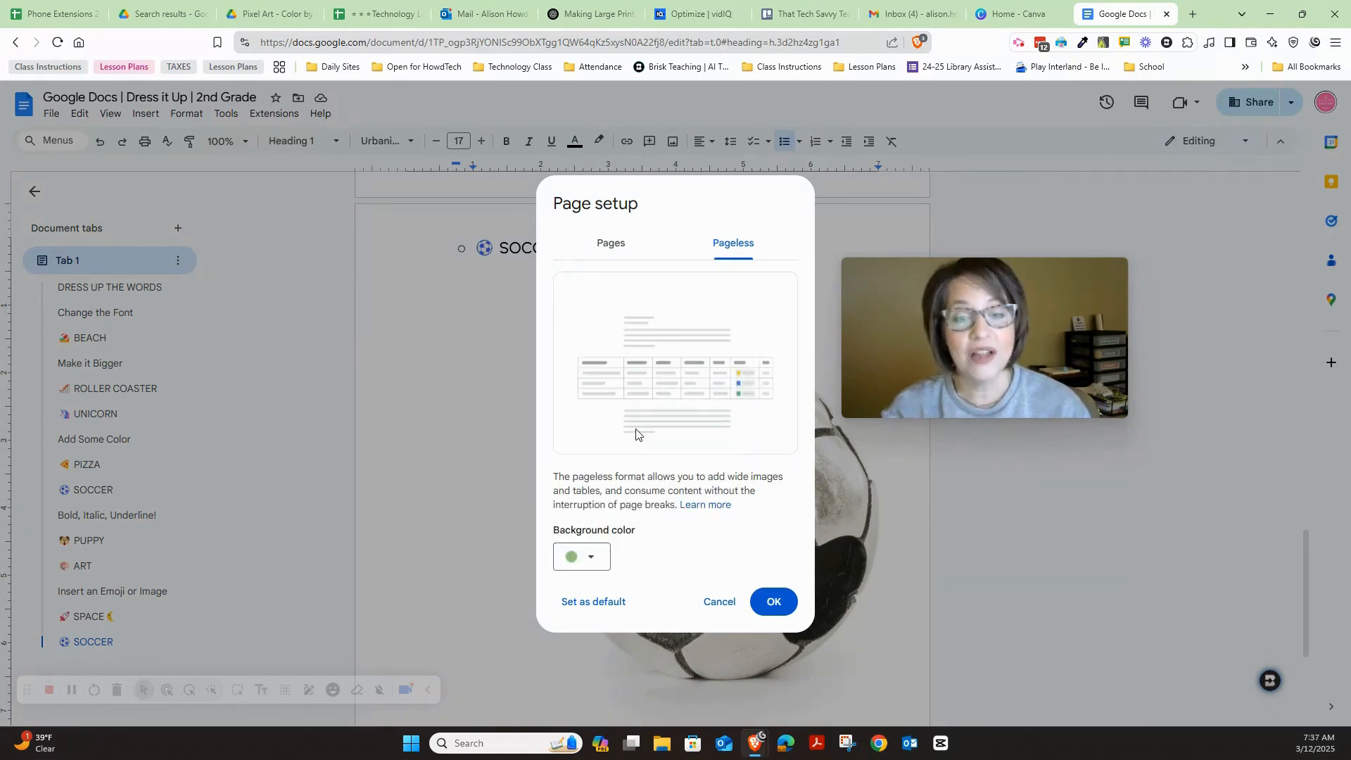
pyautogui.click(762, 603)
pyautogui.scroll(15, 761, 586)
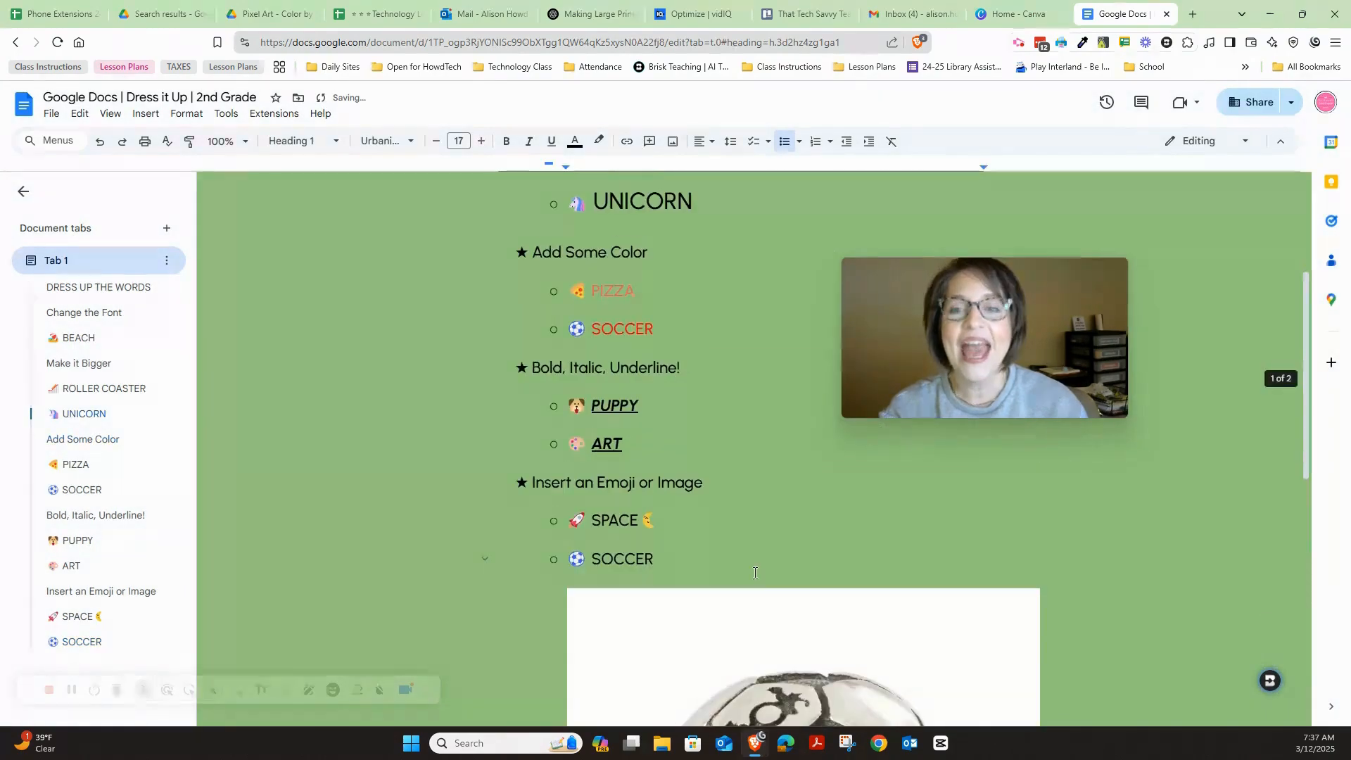